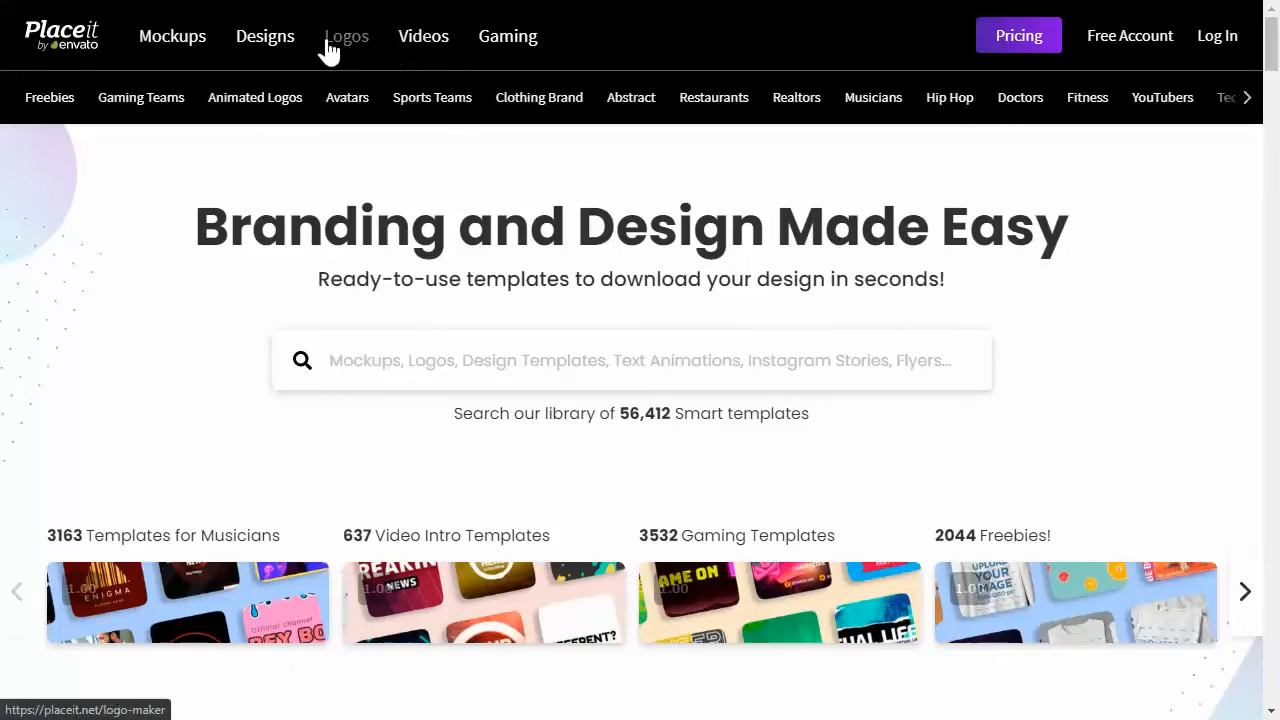
# Step: Close the subscription pricing offer and open the Freebies page of free templates
pyautogui.moveTo(545, 47)
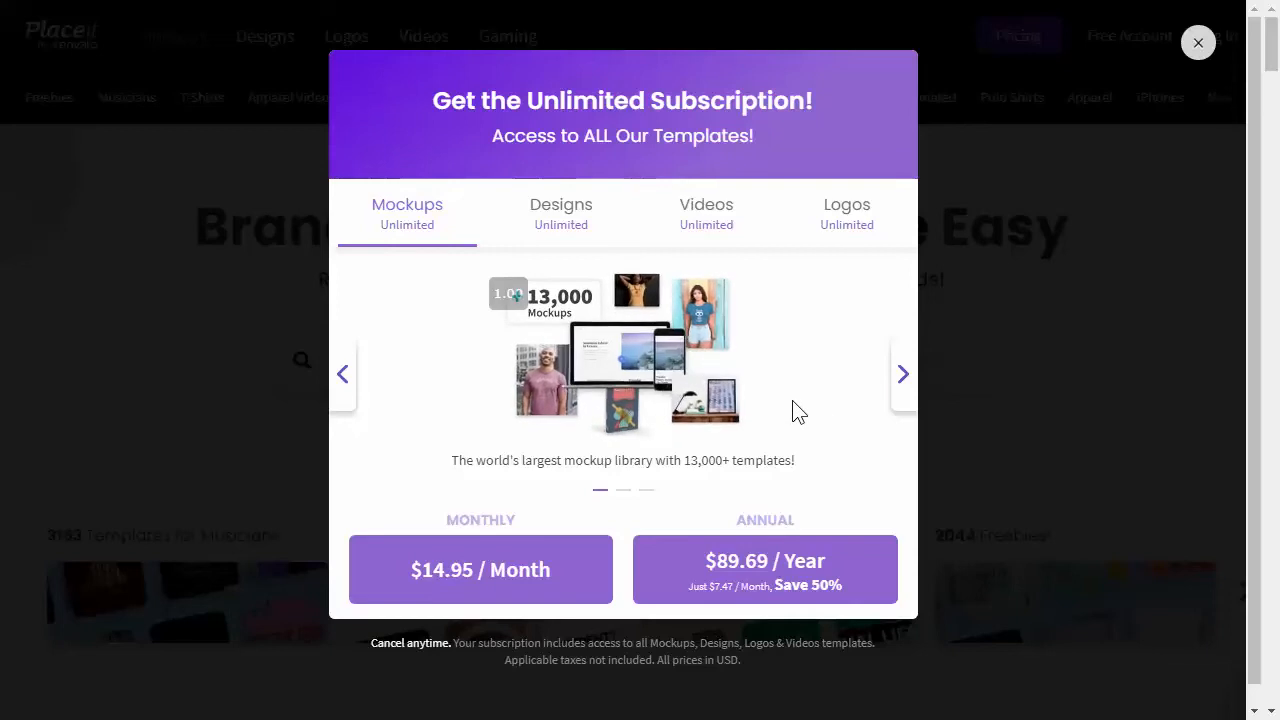
pyautogui.click(1025, 329)
pyautogui.click(57, 104)
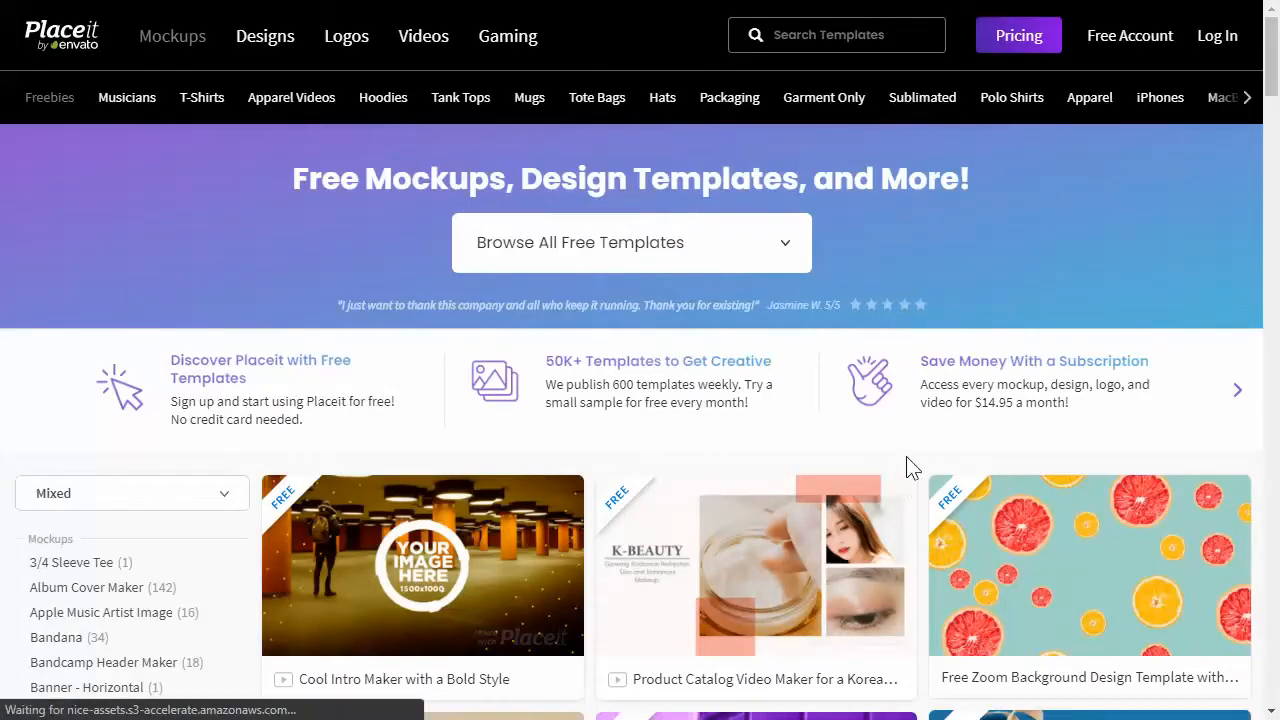
# Step: Examine the free mockup, logo and social media templates on the first page of the Freebies gallery
pyautogui.scroll(-1, 902, 471)
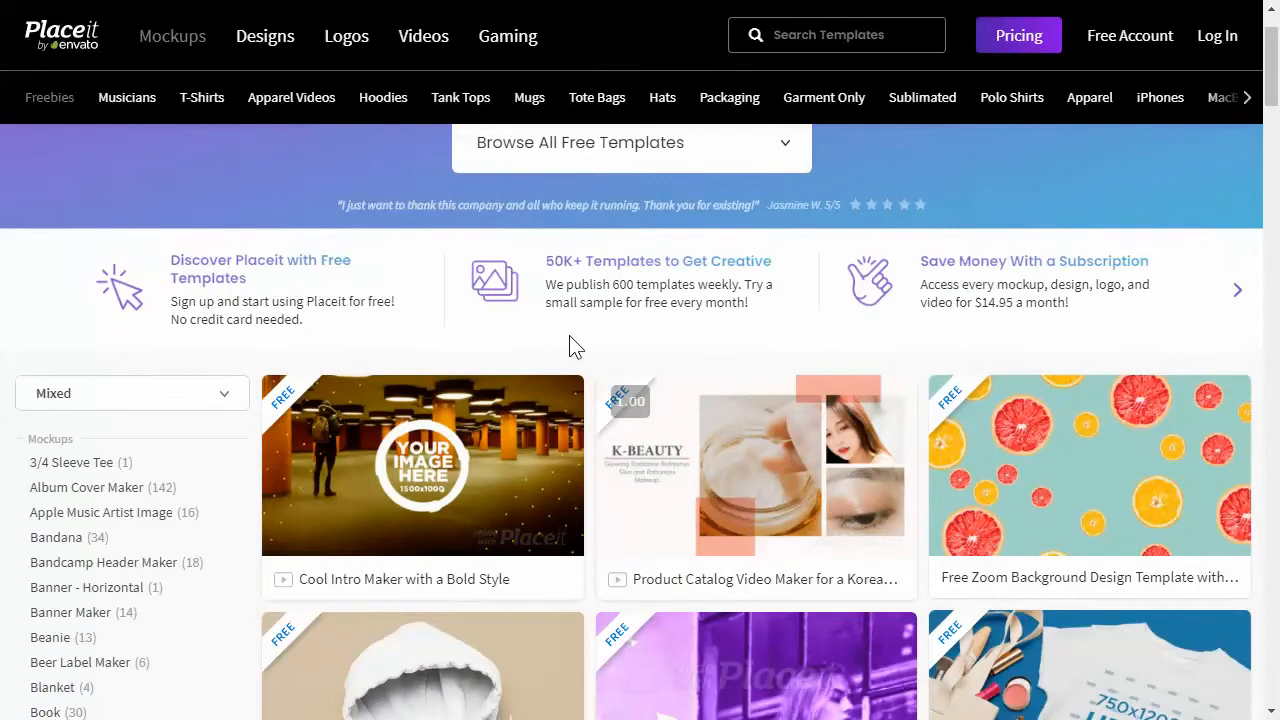
pyautogui.scroll(-6, 567, 347)
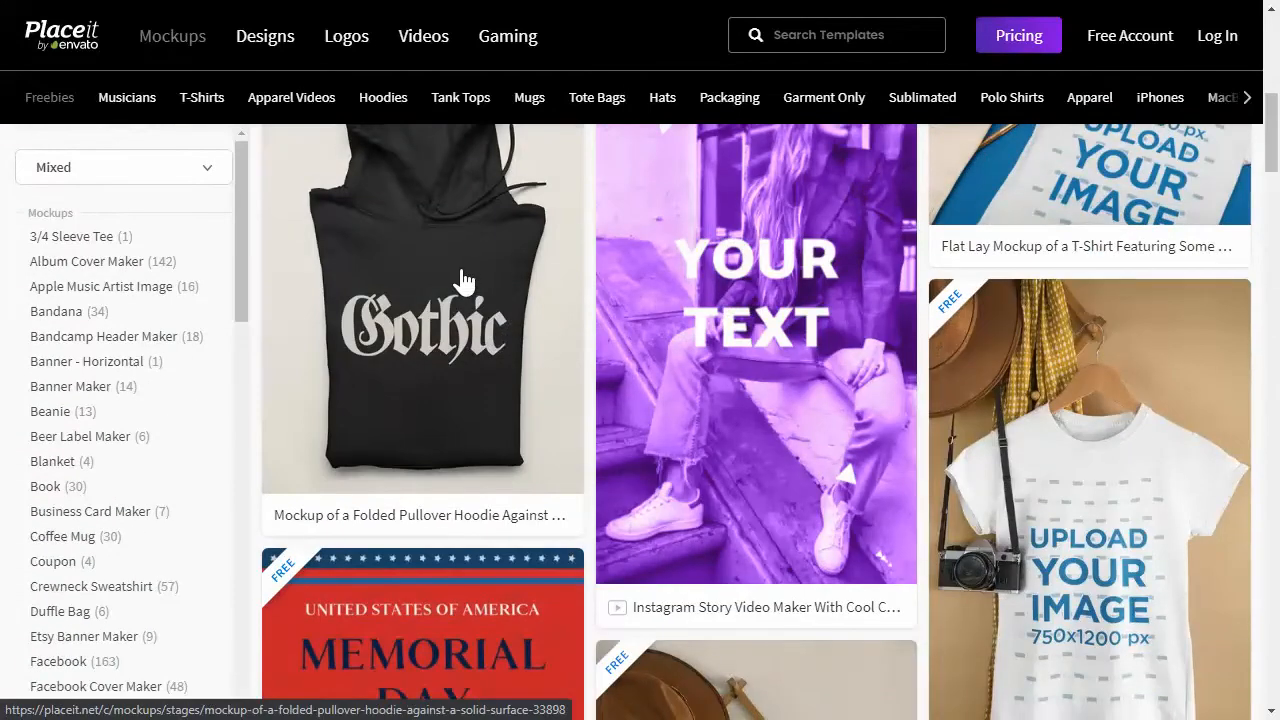
pyautogui.scroll(-3, 465, 285)
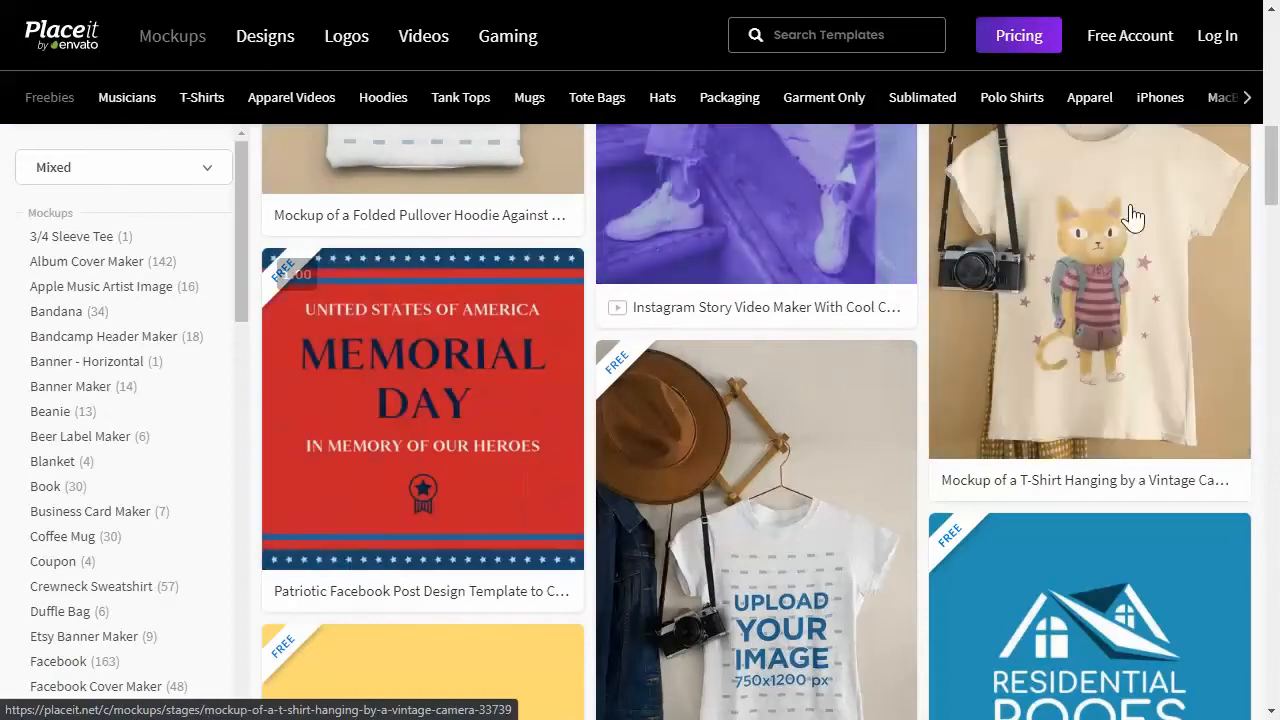
pyautogui.scroll(2, 1090, 260)
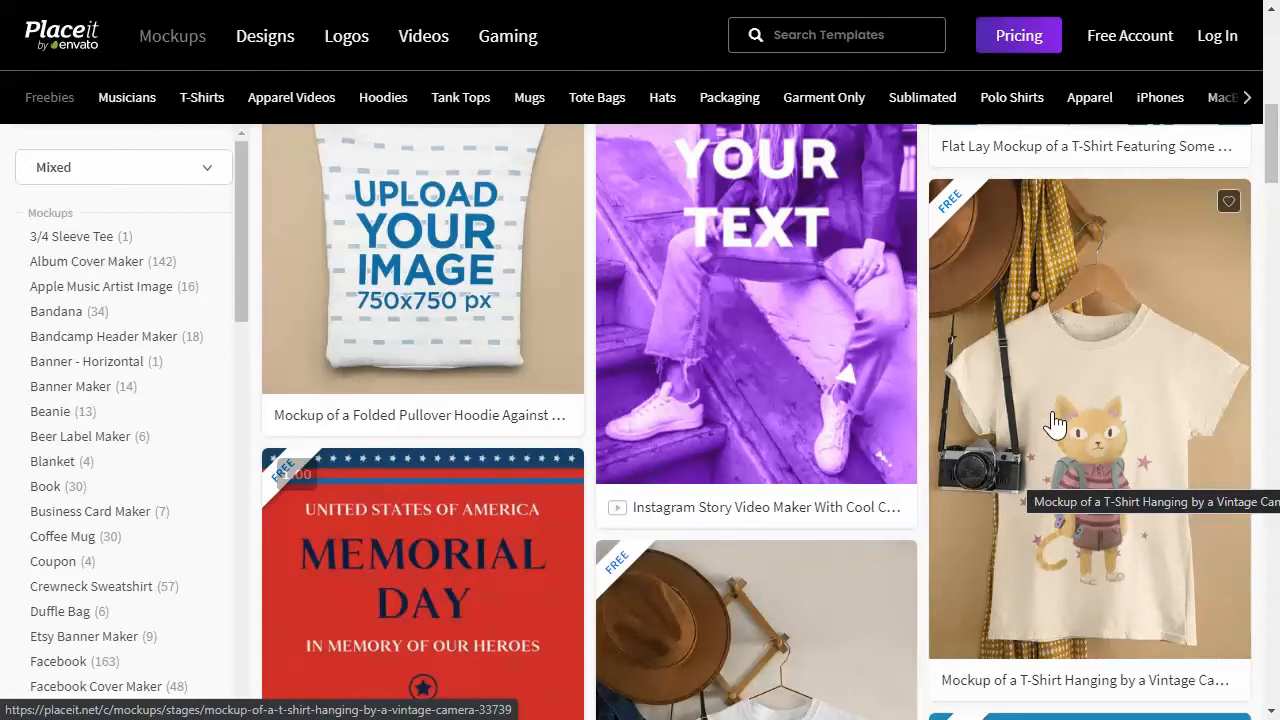
pyautogui.scroll(2, 1055, 424)
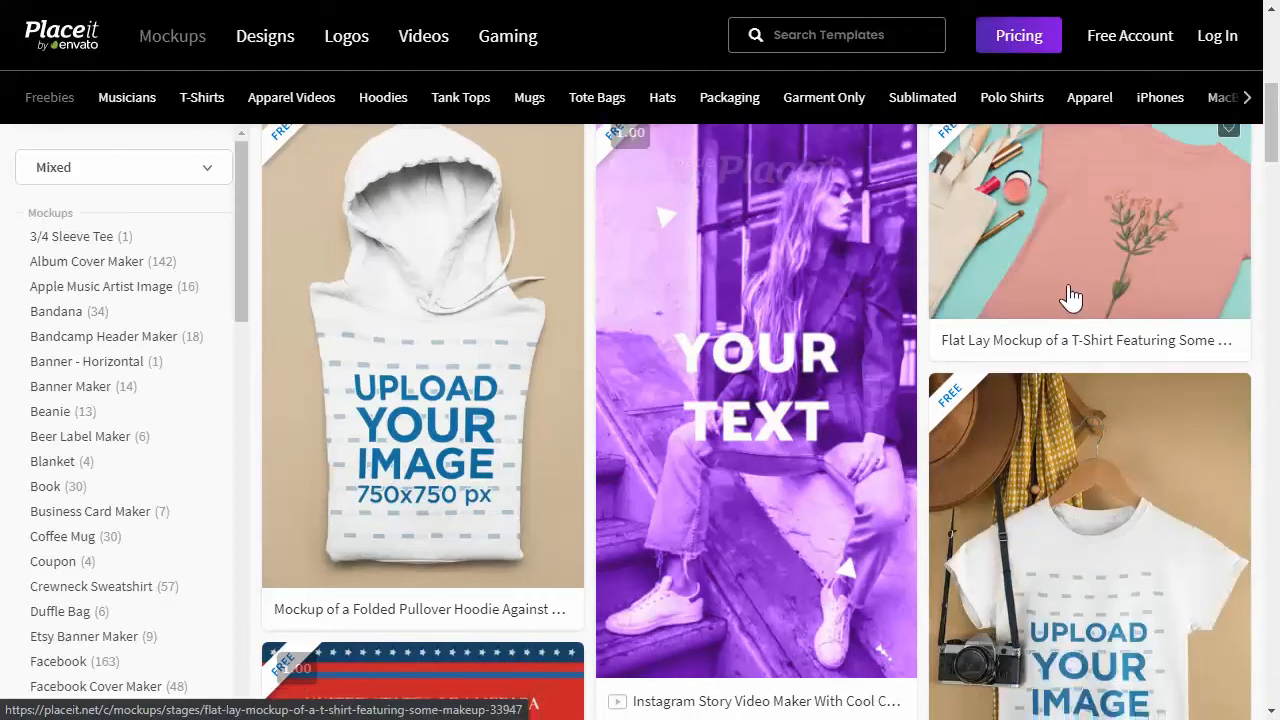
pyautogui.scroll(-2, 980, 320)
pyautogui.scroll(-7, 980, 320)
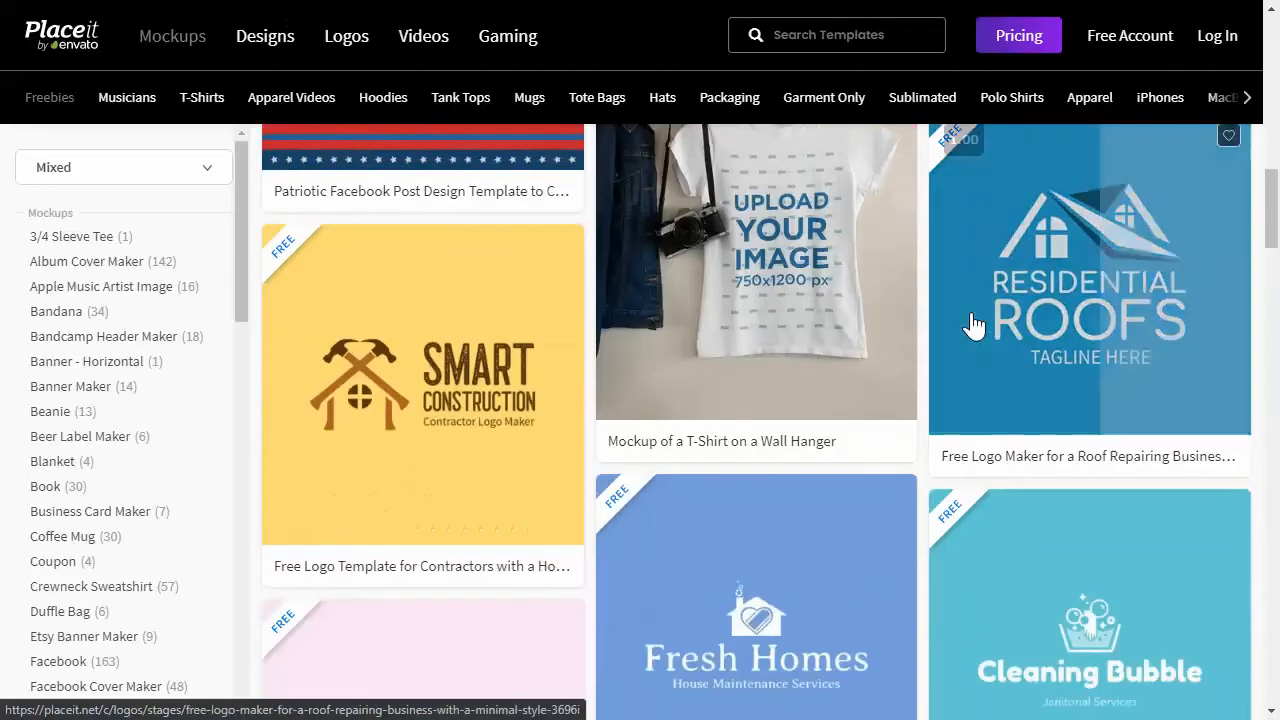
pyautogui.scroll(-1, 975, 325)
pyautogui.scroll(2, 975, 325)
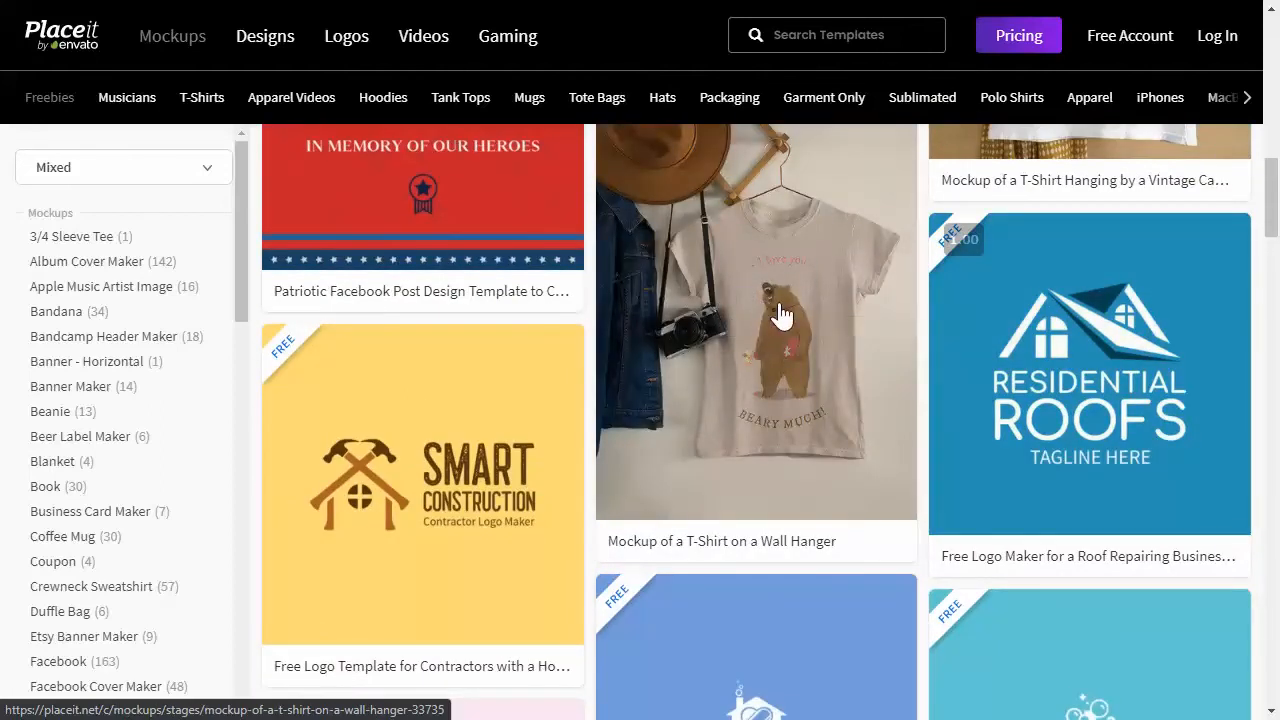
pyautogui.scroll(-6, 770, 300)
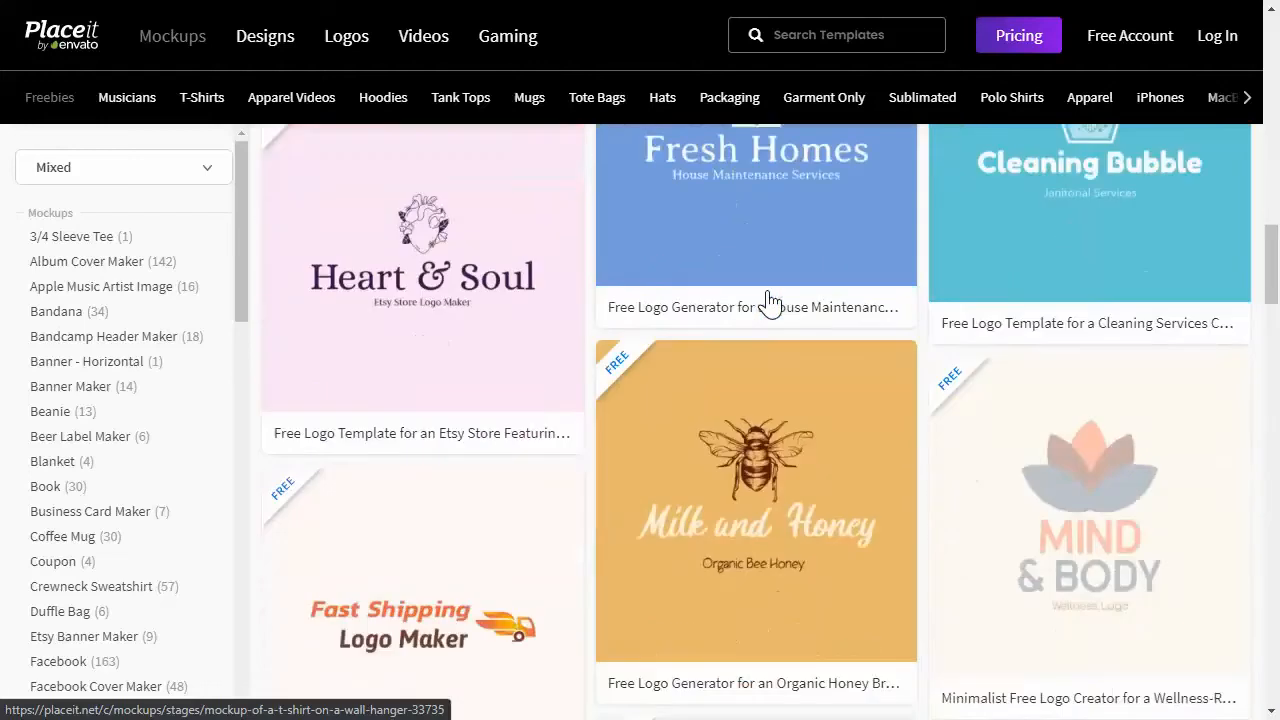
pyautogui.scroll(-14, 770, 300)
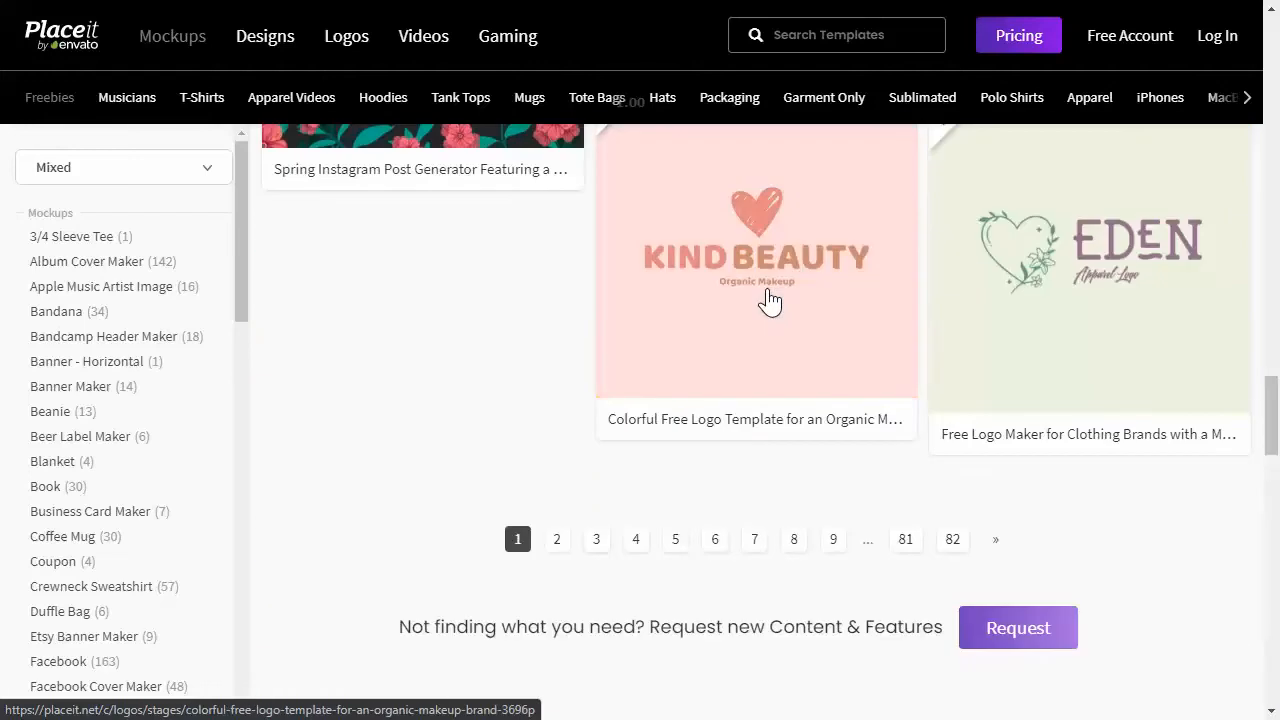
pyautogui.scroll(15, 770, 300)
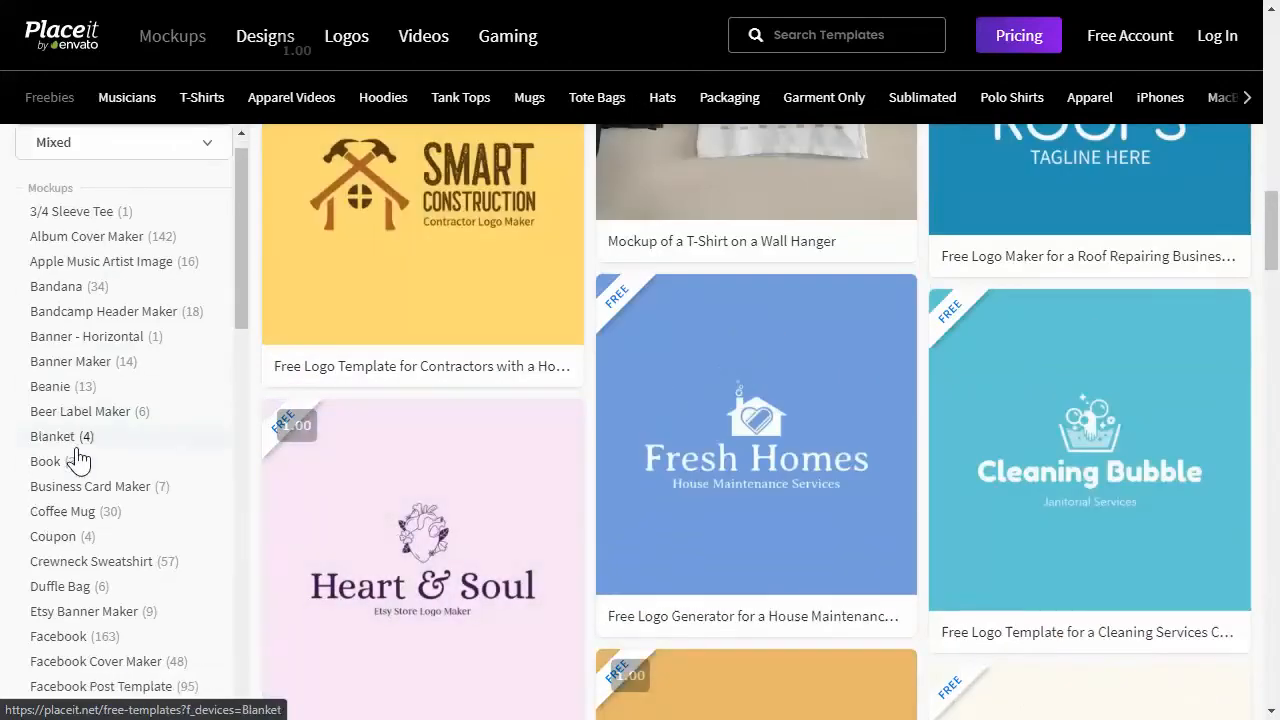
# Step: Review the mockup types offered as filters and open the T-Shirts mockup category
pyautogui.scroll(-8, 79, 460)
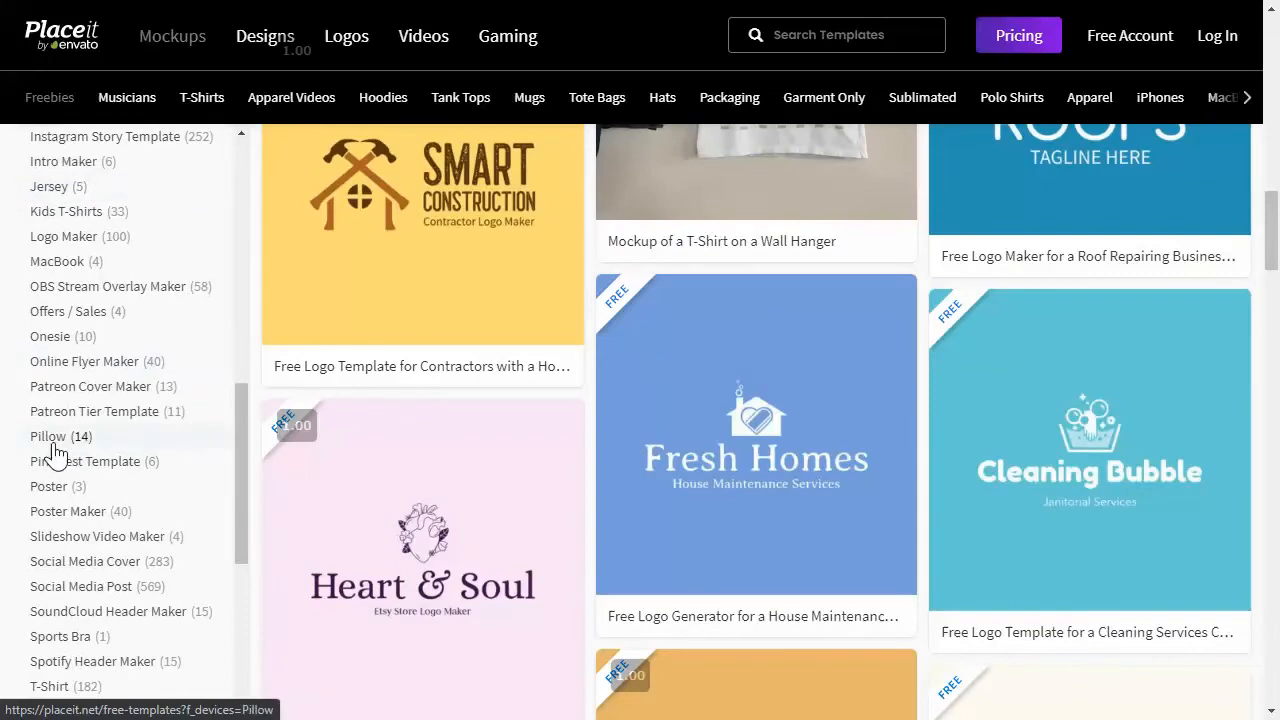
pyautogui.scroll(-4, 74, 336)
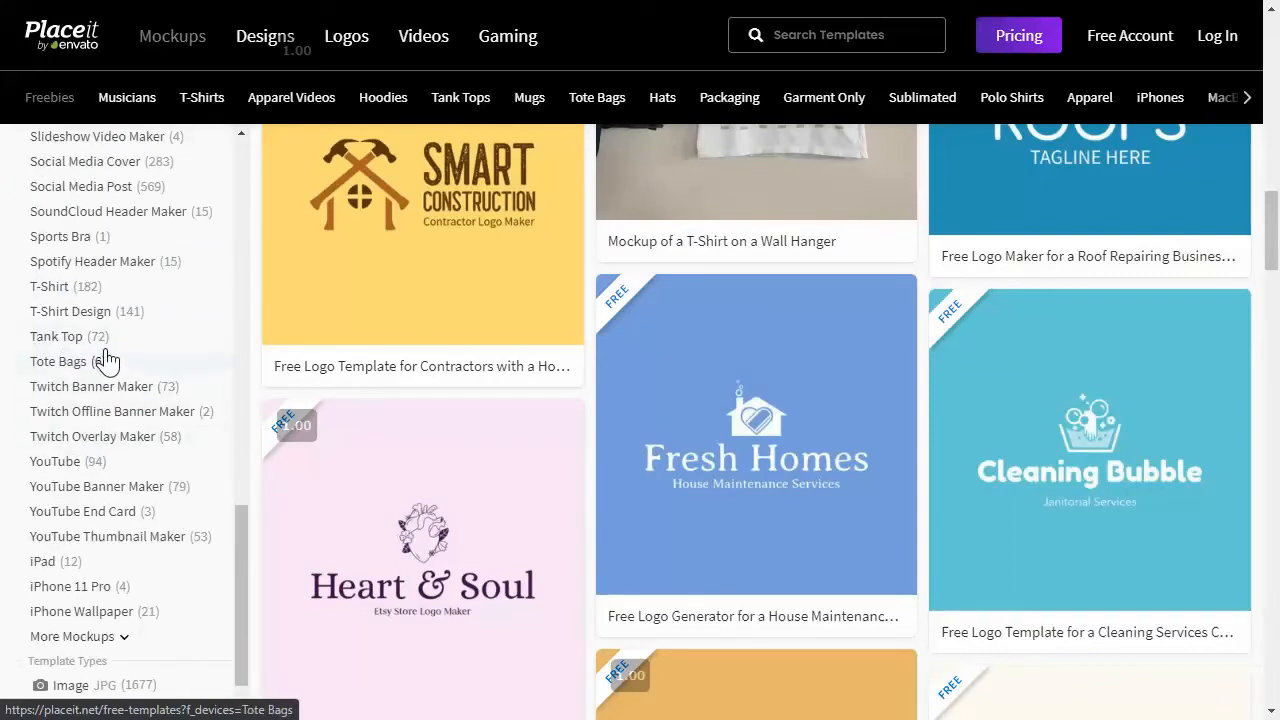
pyautogui.scroll(12, 107, 360)
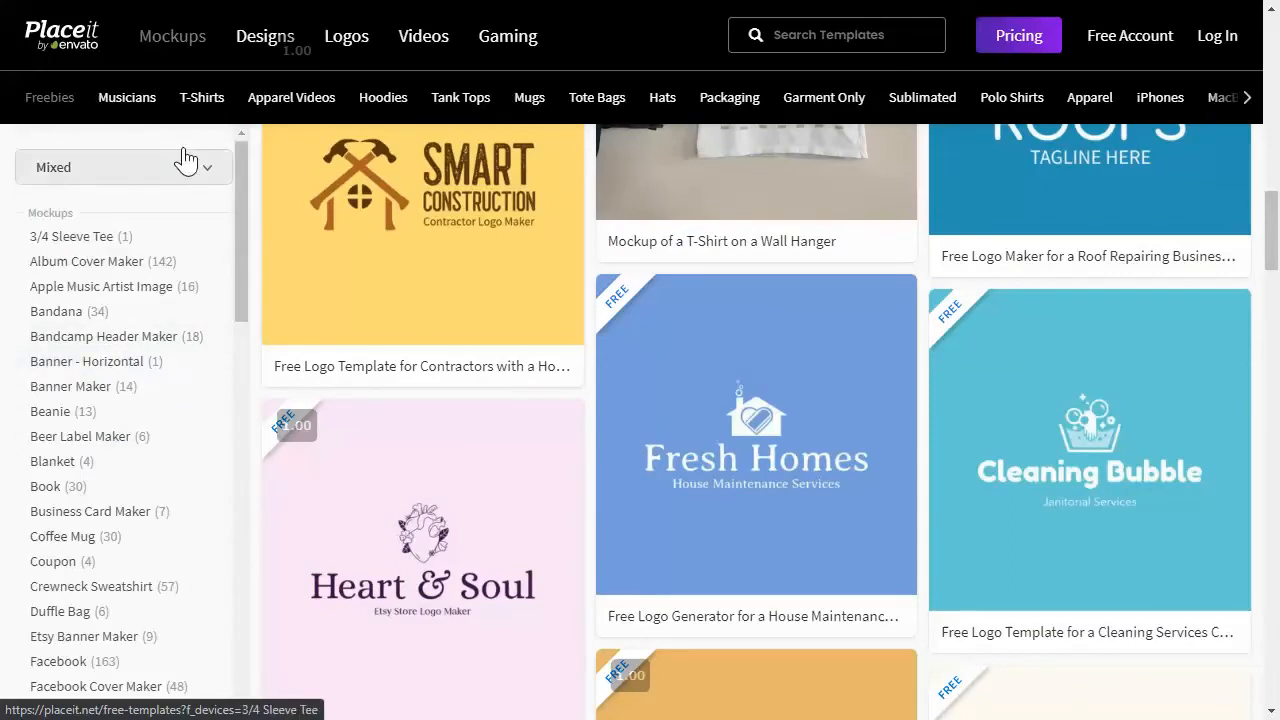
pyautogui.click(316, 148)
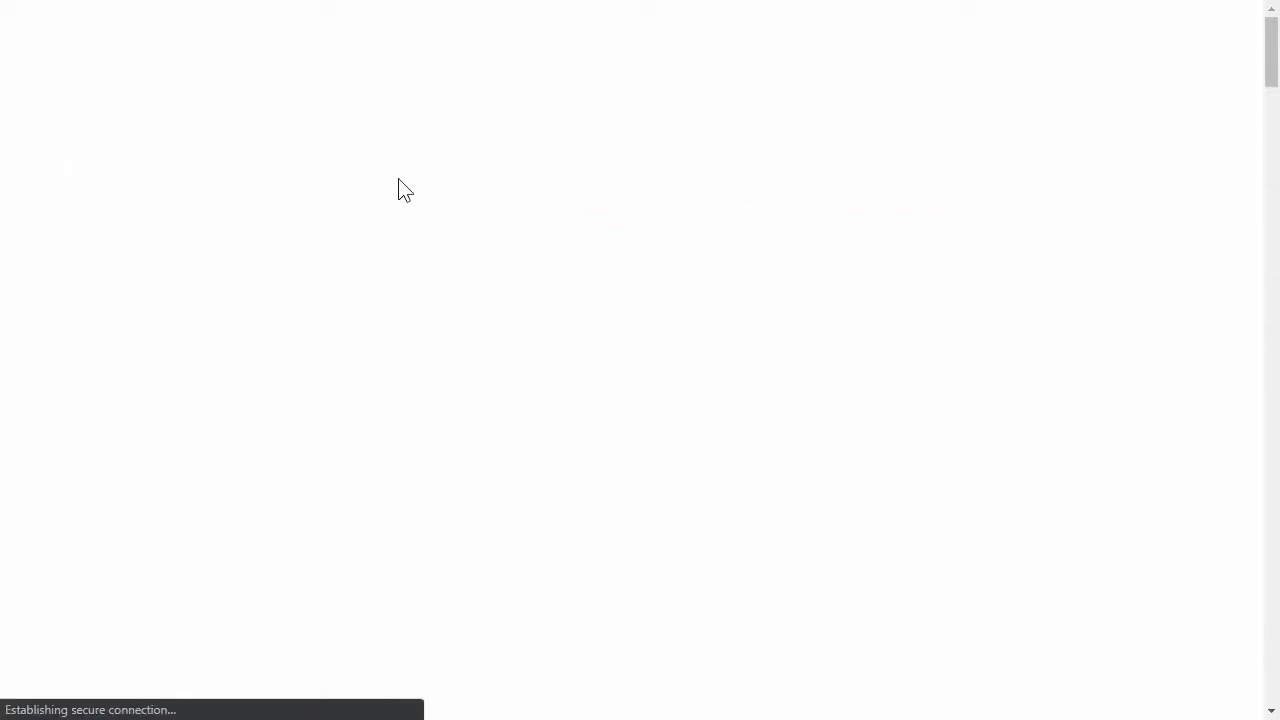
# Step: Examine the T-shirt mockup gallery and its gender, age and ethnicity filters
pyautogui.scroll(-3, 338, 196)
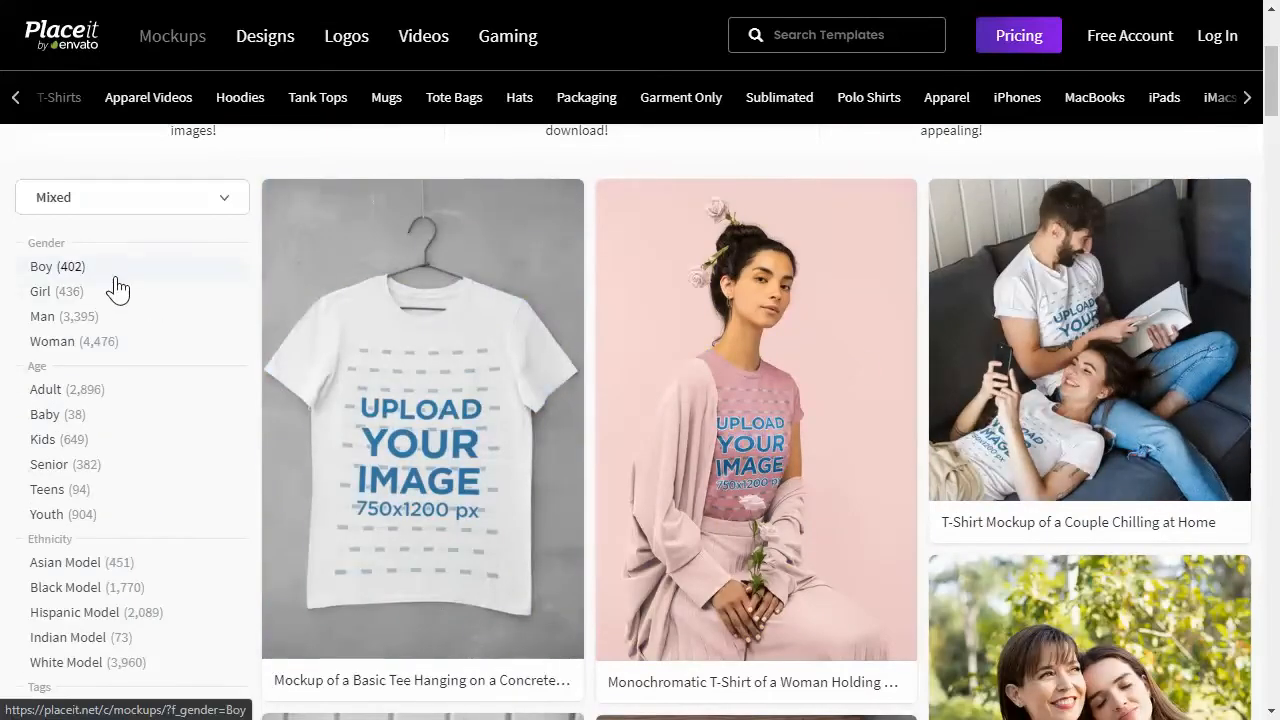
pyautogui.scroll(-4, 117, 317)
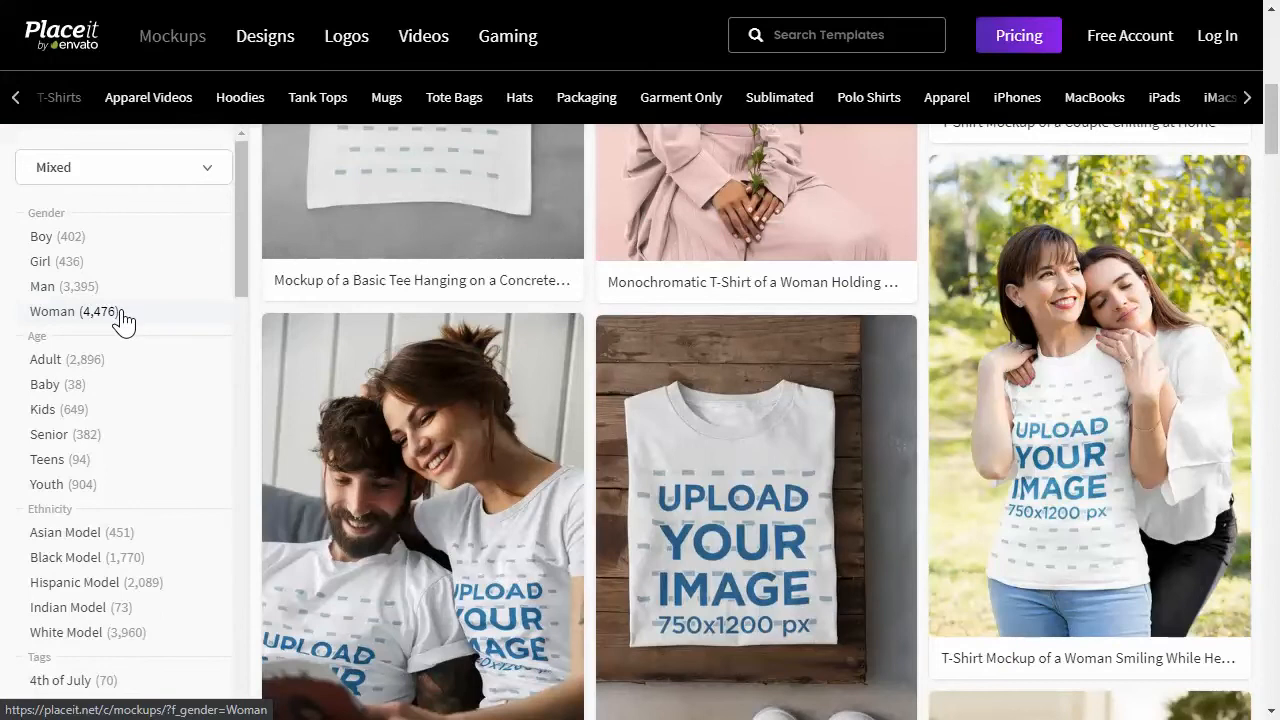
pyautogui.scroll(5, 122, 320)
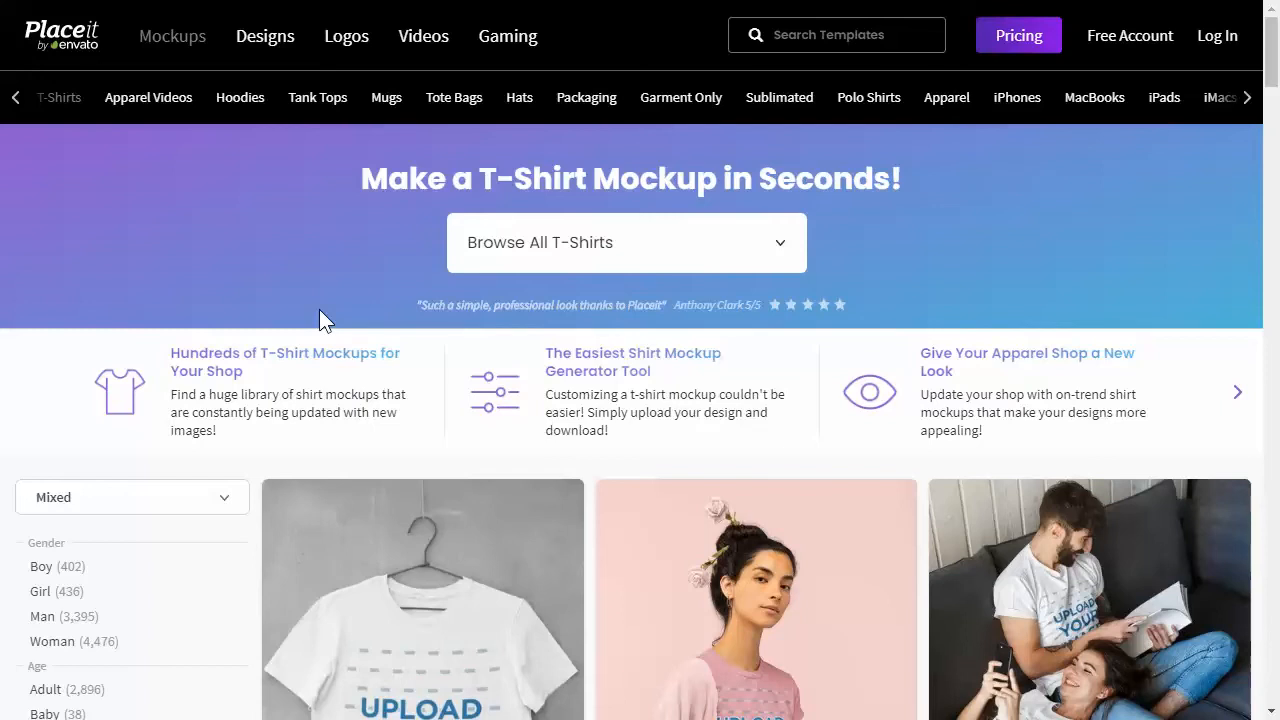
pyautogui.scroll(-3, 320, 323)
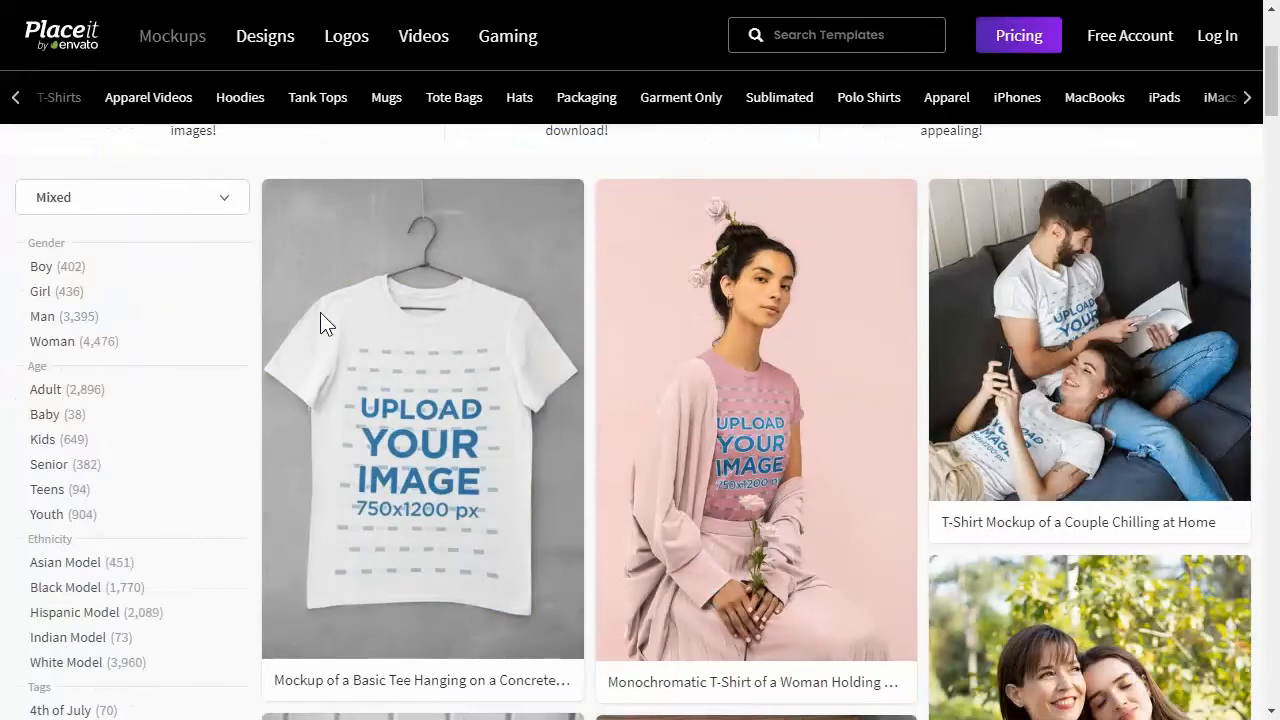
pyautogui.scroll(-2, 220, 331)
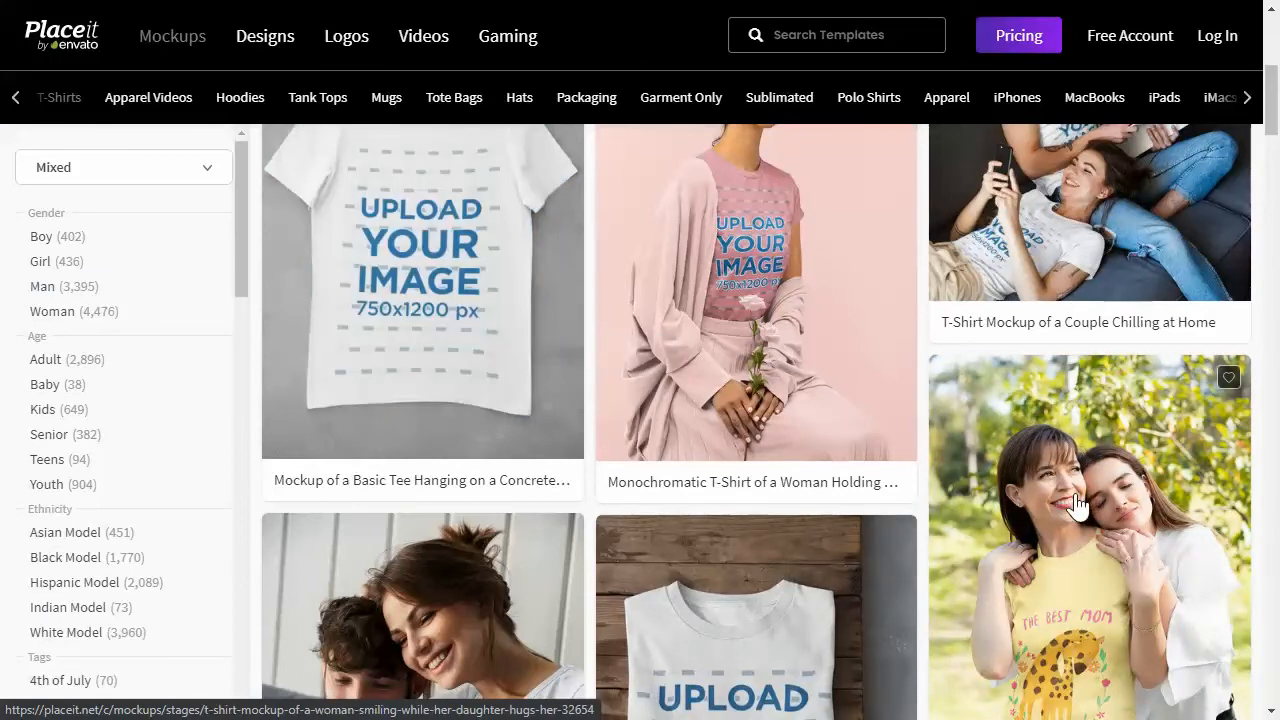
pyautogui.scroll(1, 963, 455)
pyautogui.scroll(-3, 955, 462)
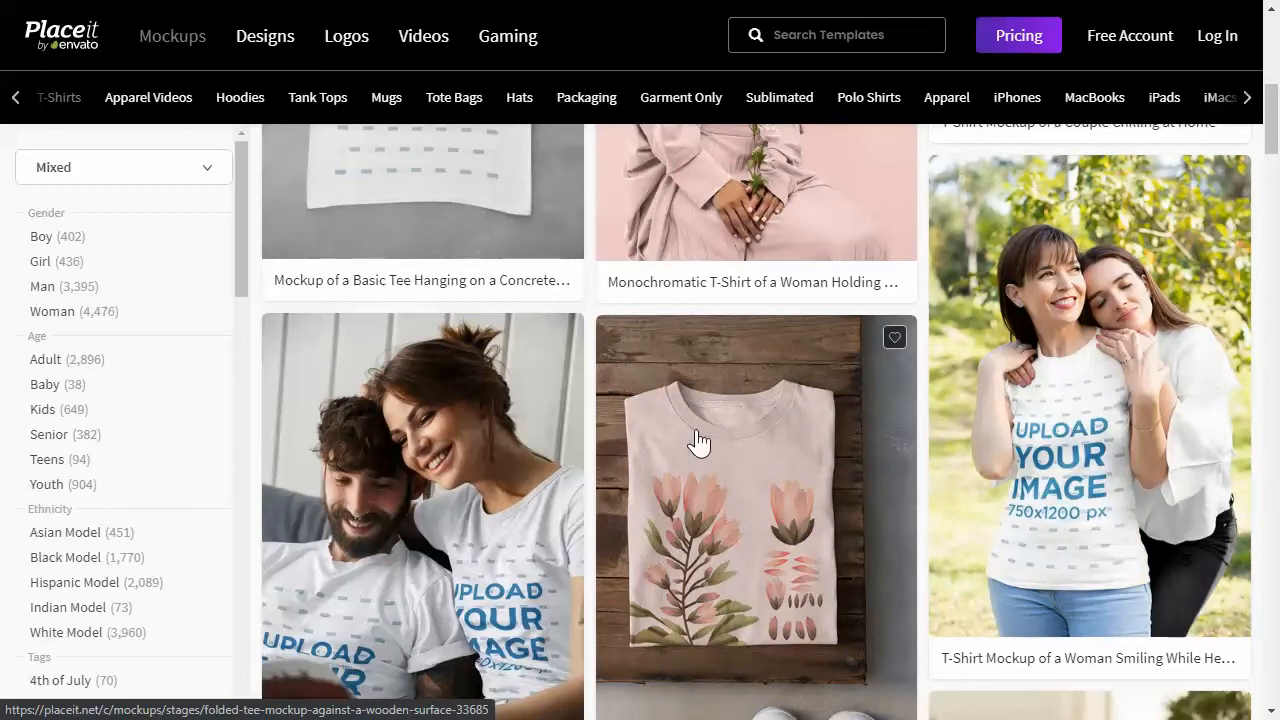
pyautogui.scroll(-2, 766, 460)
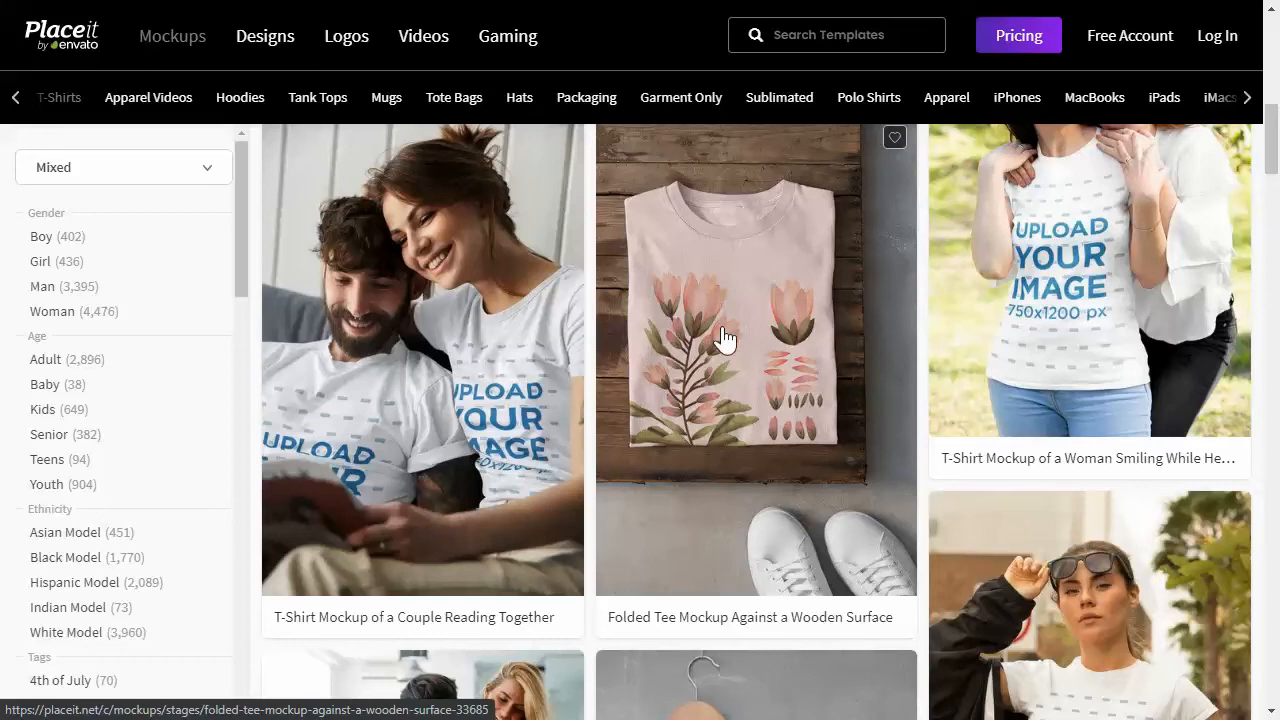
pyautogui.scroll(-8, 740, 352)
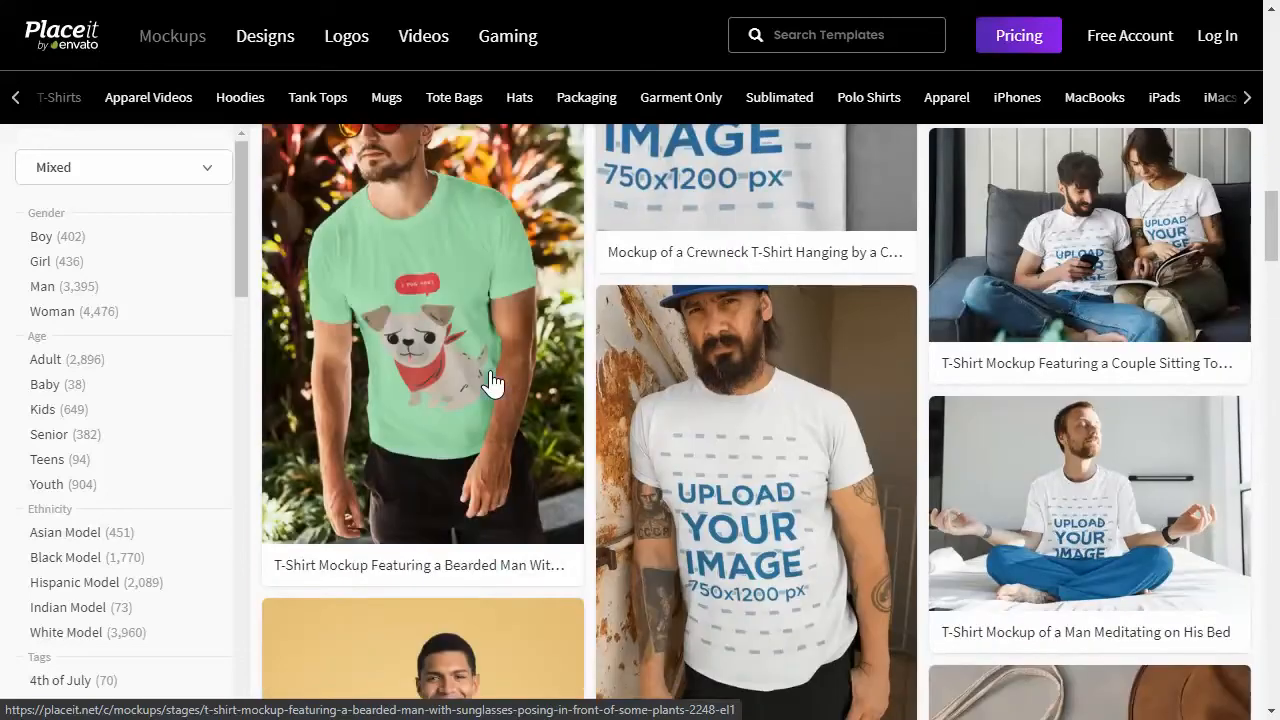
pyautogui.scroll(-2, 492, 380)
pyautogui.scroll(1, 790, 325)
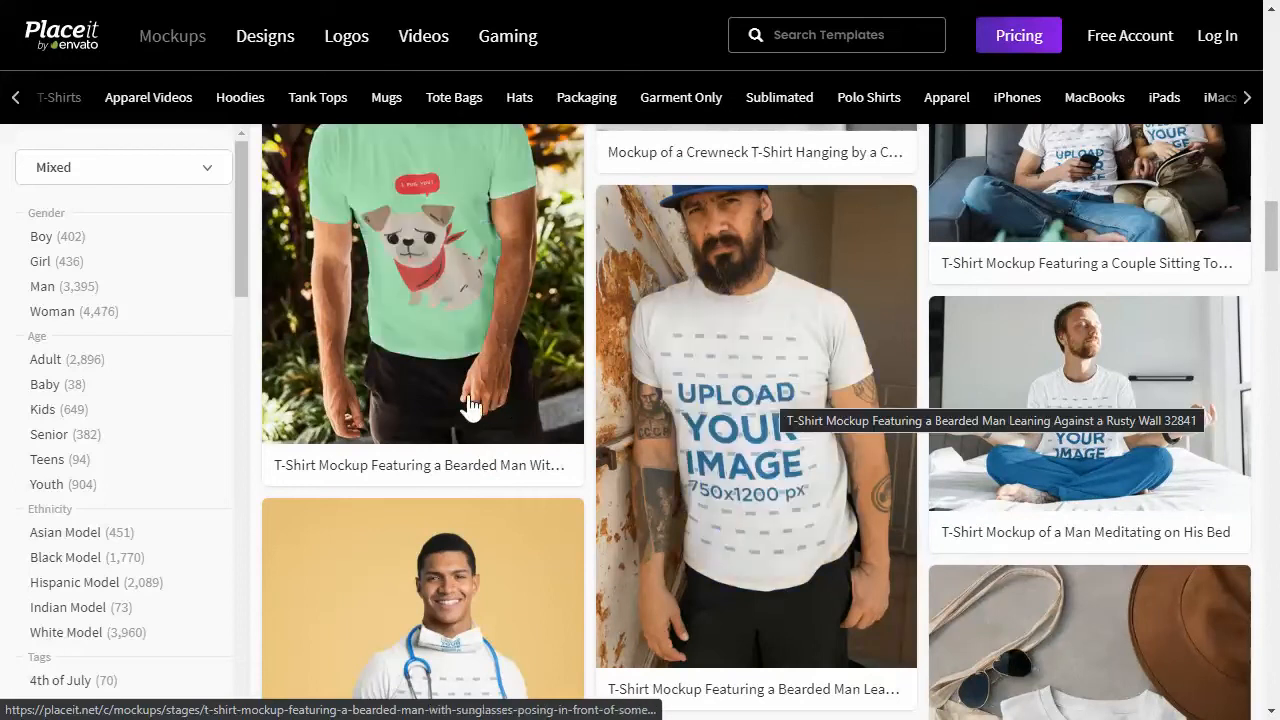
# Step: Search the T-shirt mockup templates for "bbq"
pyautogui.click(851, 42)
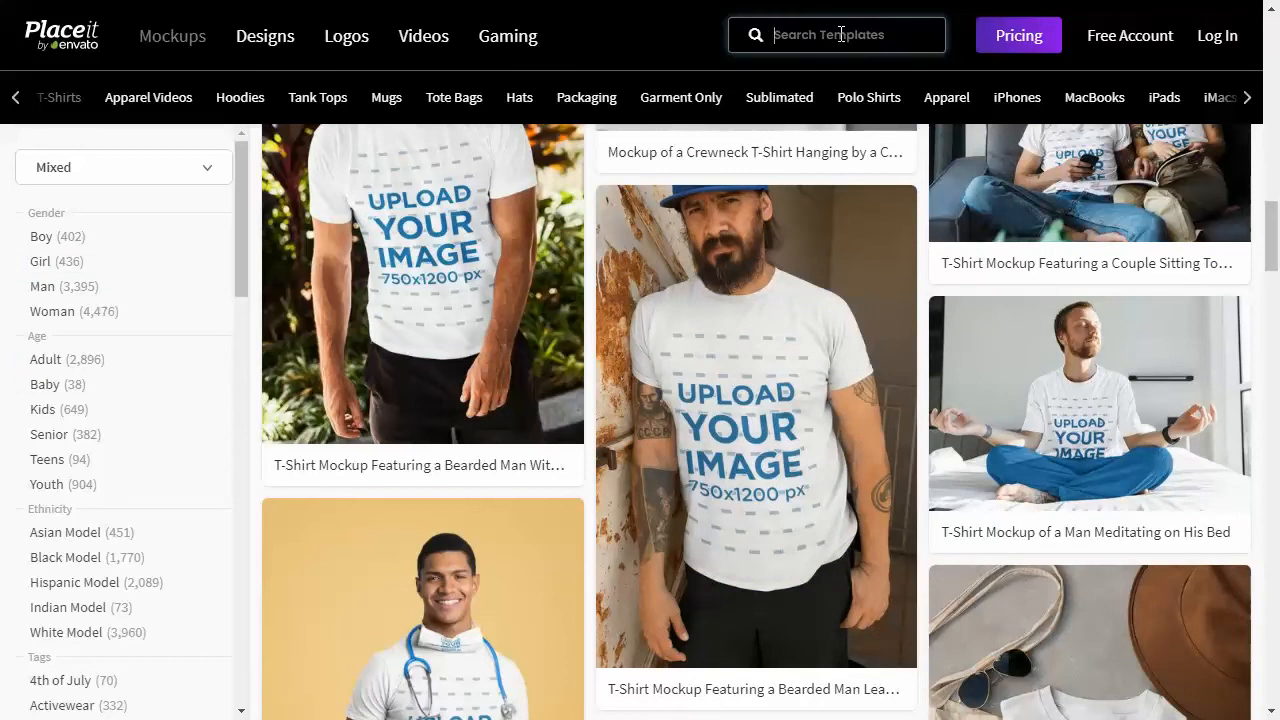
pyautogui.write('bbq')
pyautogui.press('Return')
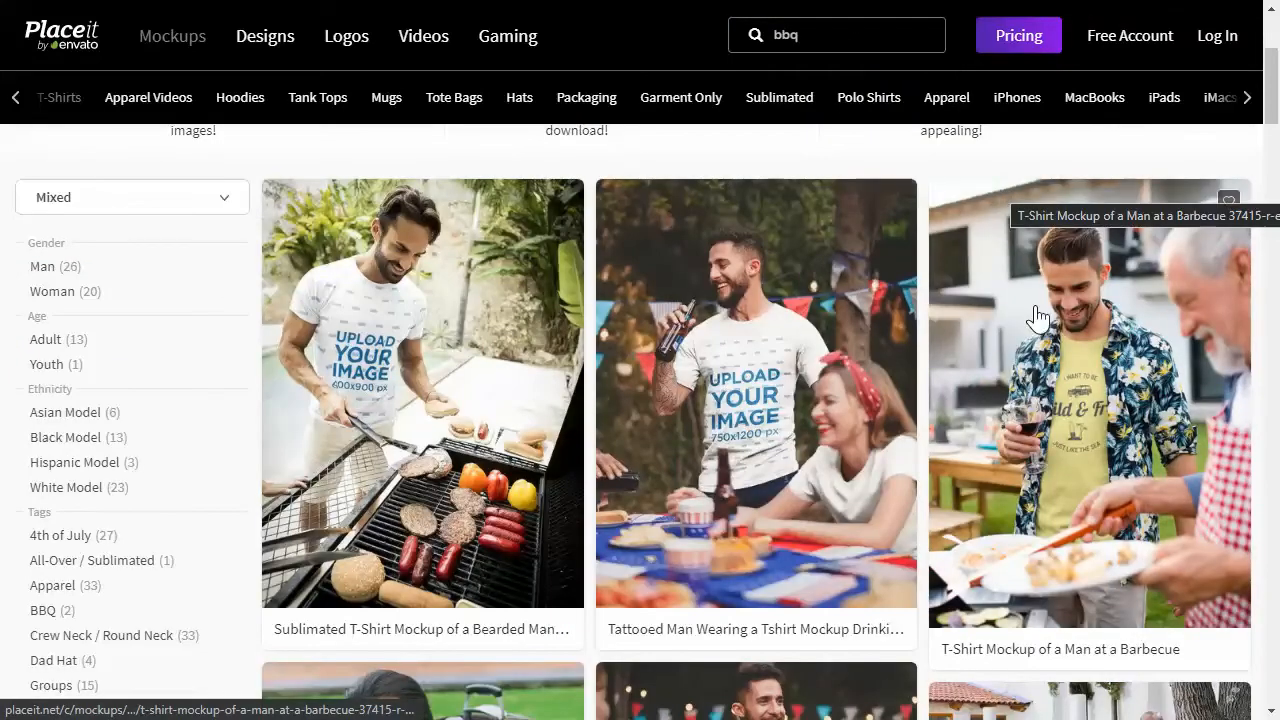
# Step: Look through the barbecue mockups and open the T-shirt mockup of a man with a dad hat grilling at a BBQ party
pyautogui.scroll(-1, 997, 341)
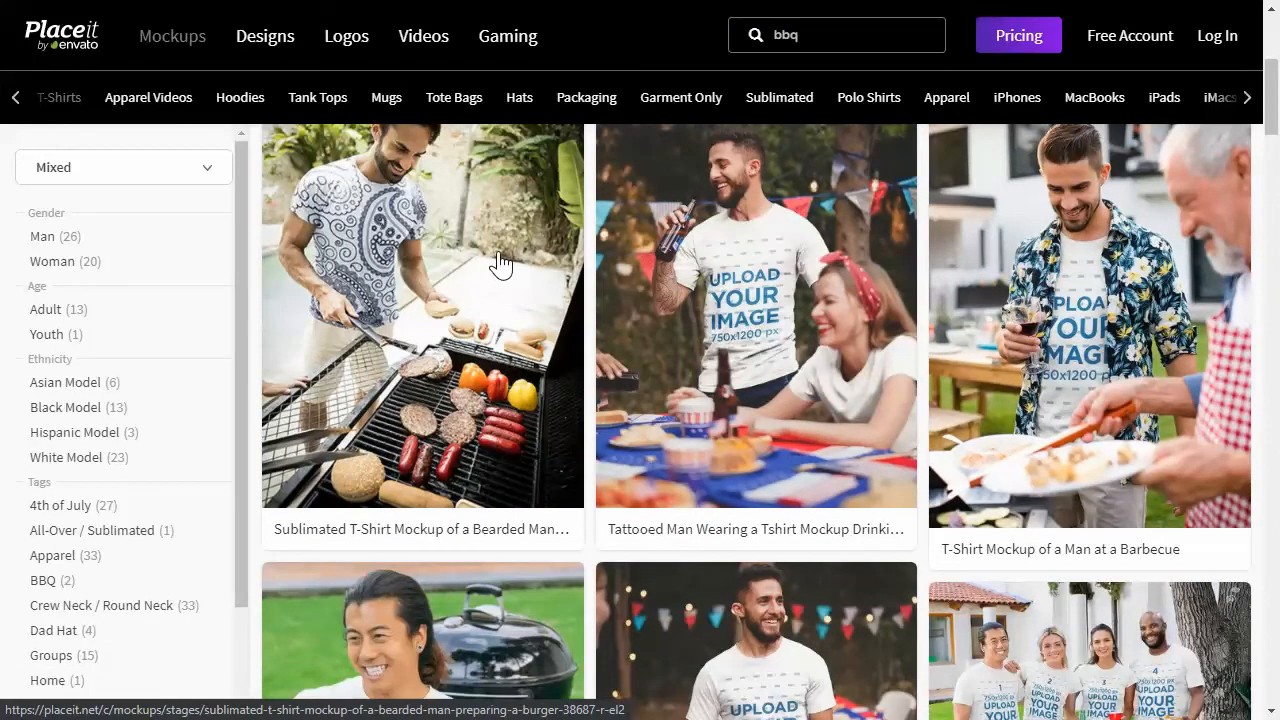
pyautogui.scroll(-5, 1150, 365)
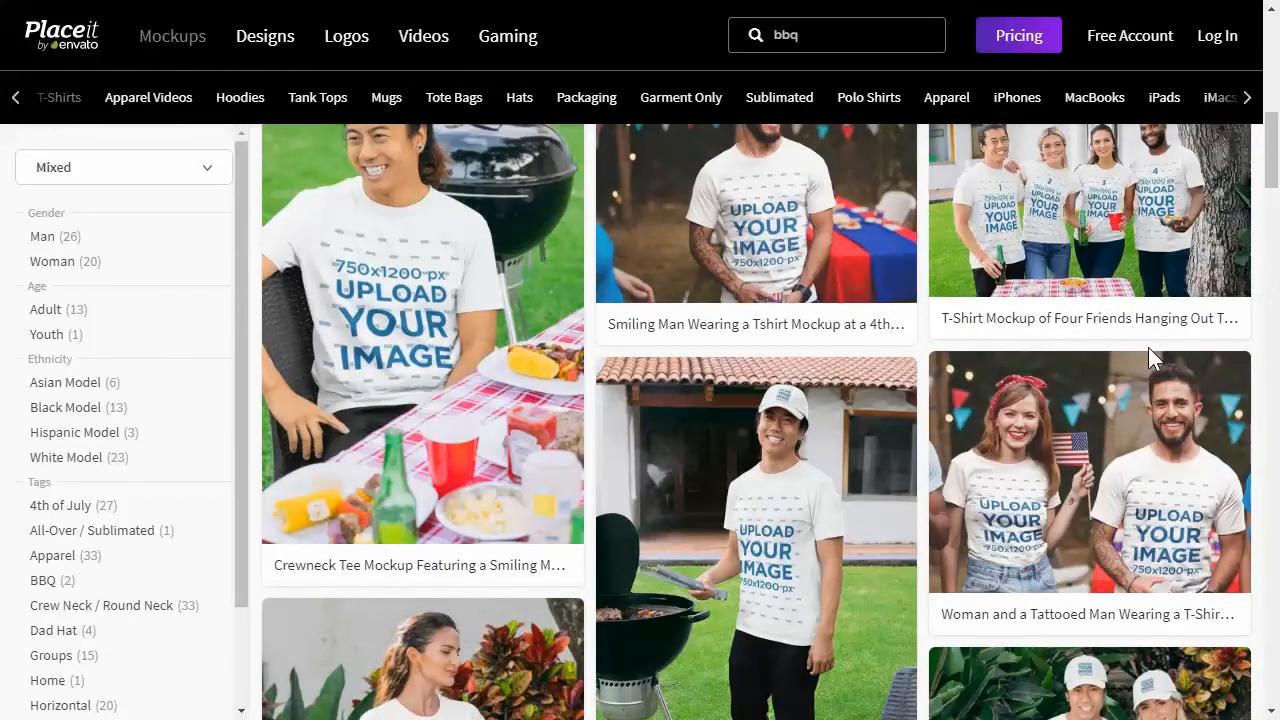
pyautogui.scroll(-5, 1137, 345)
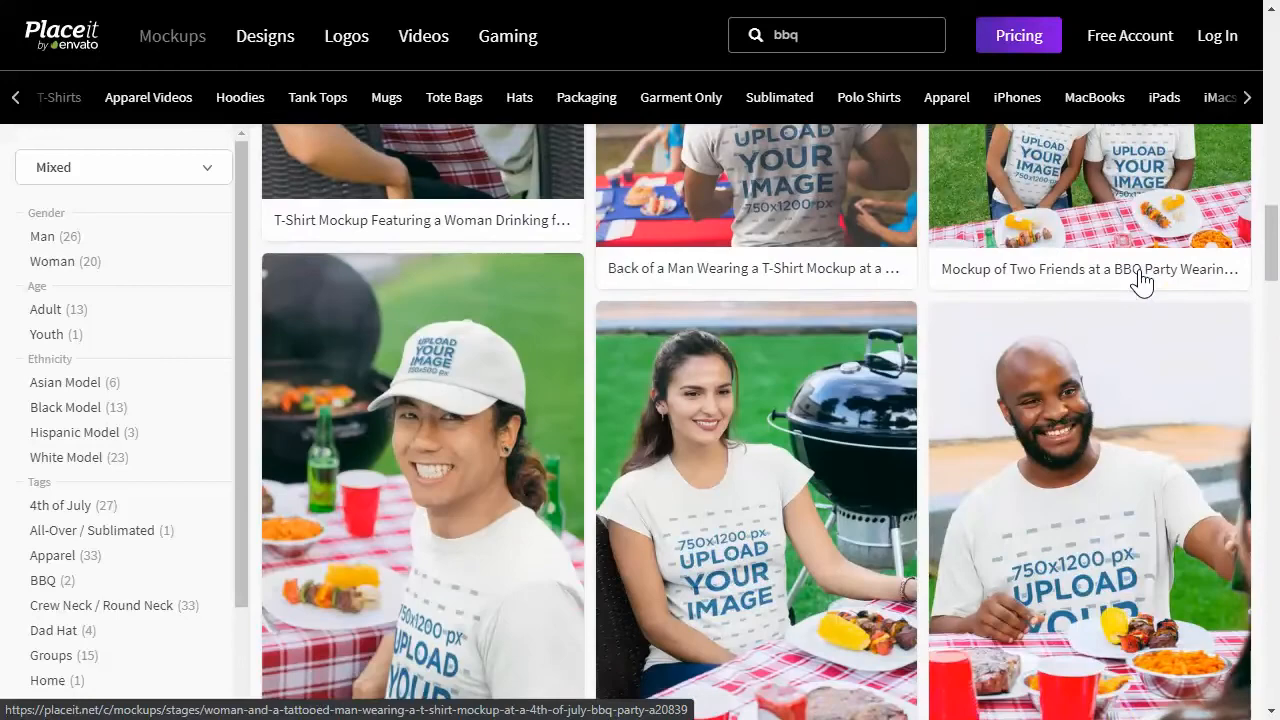
pyautogui.scroll(-5, 1141, 283)
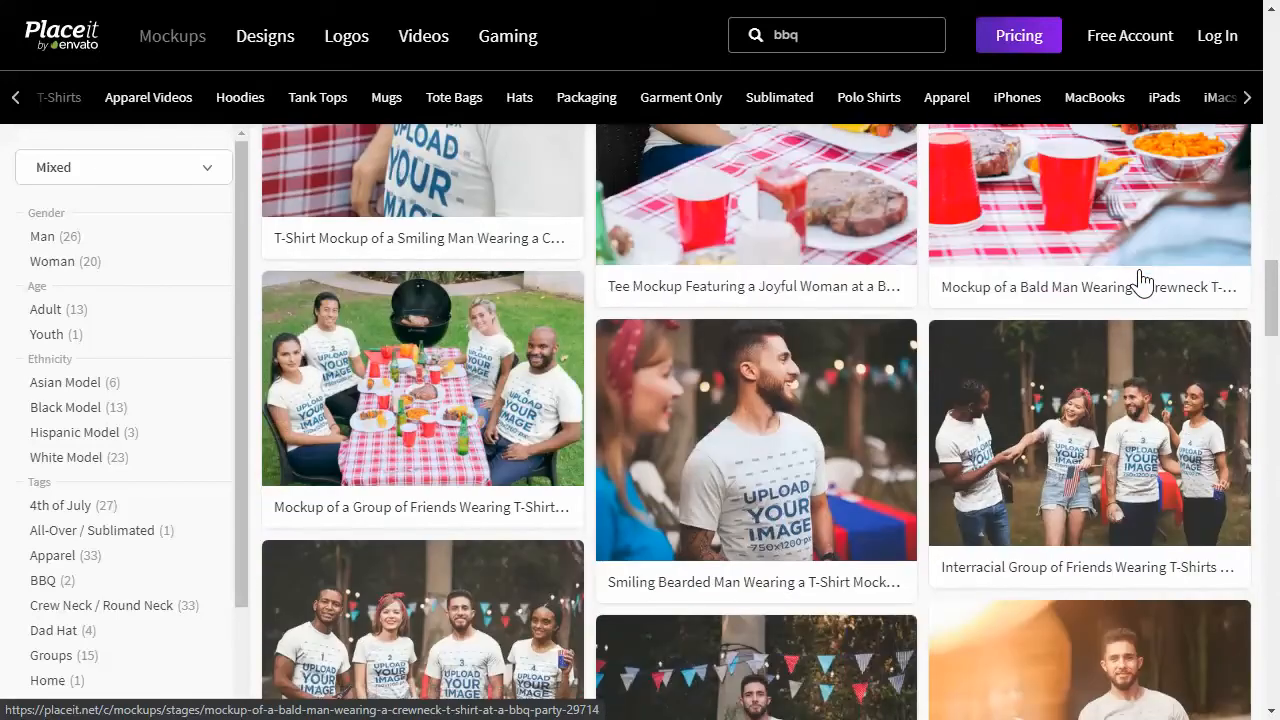
pyautogui.scroll(-5, 1137, 283)
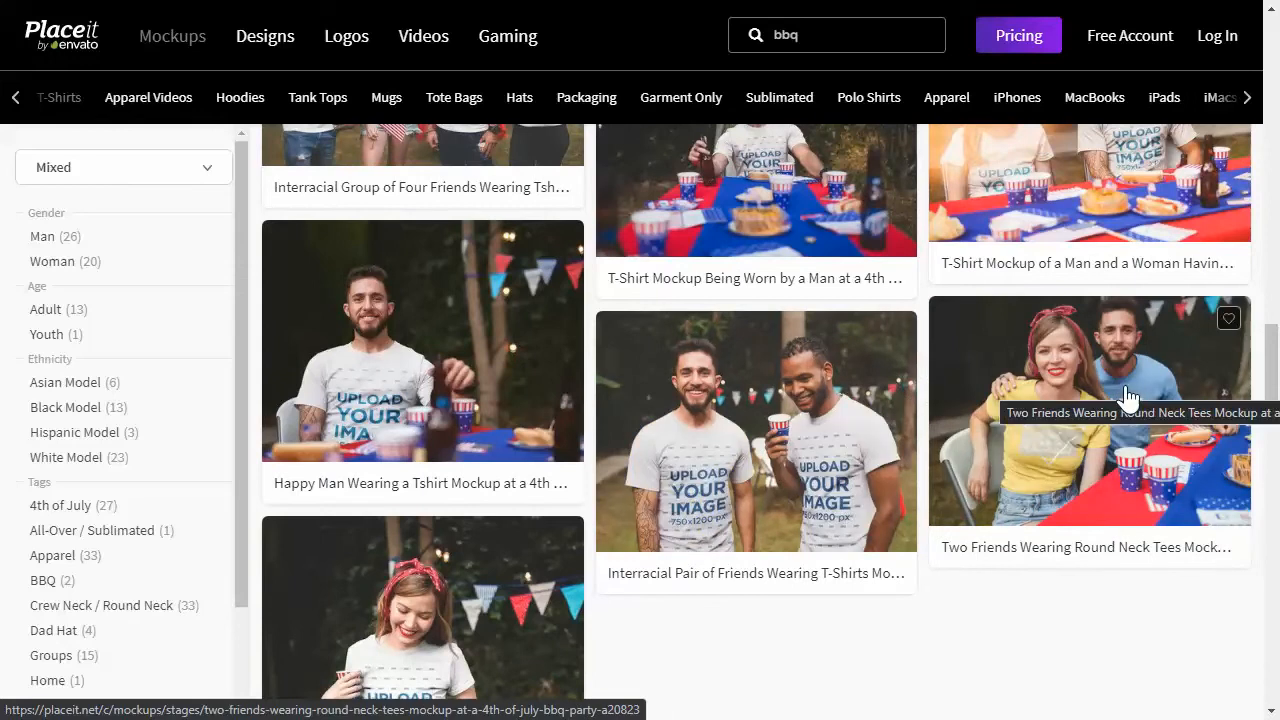
pyautogui.scroll(5, 1127, 396)
pyautogui.scroll(10, 1127, 396)
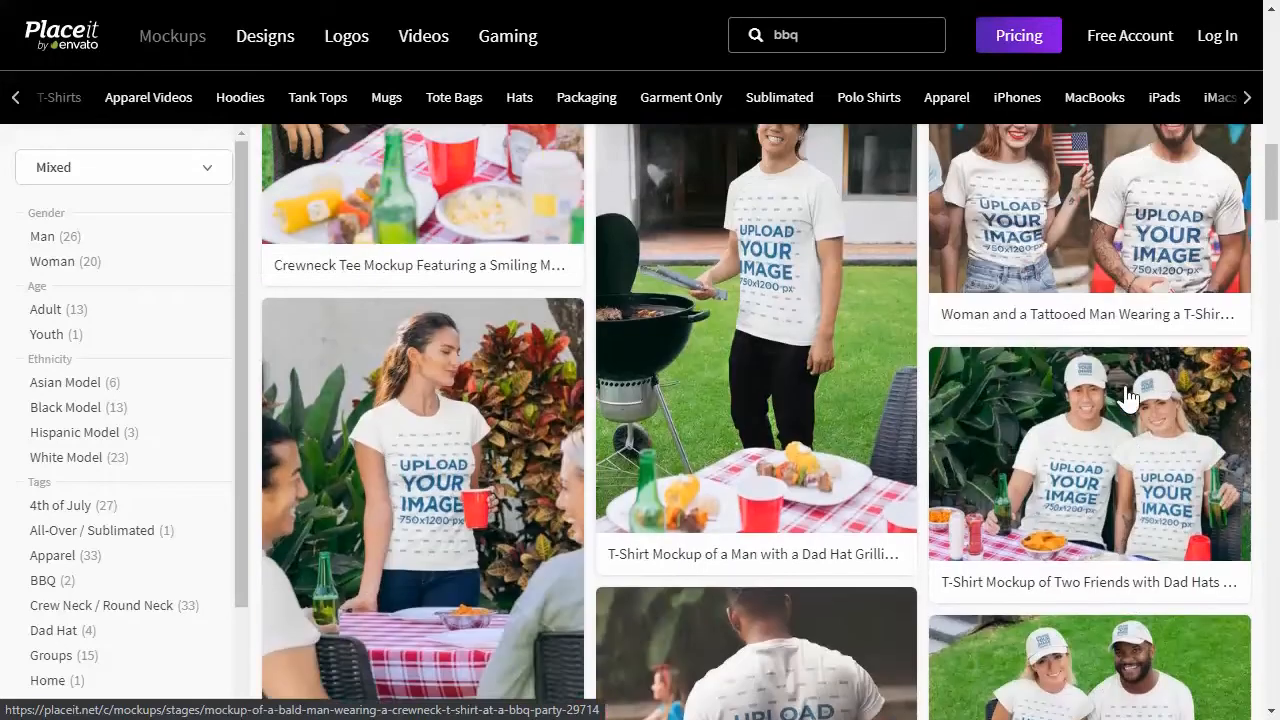
pyautogui.scroll(1, 1127, 396)
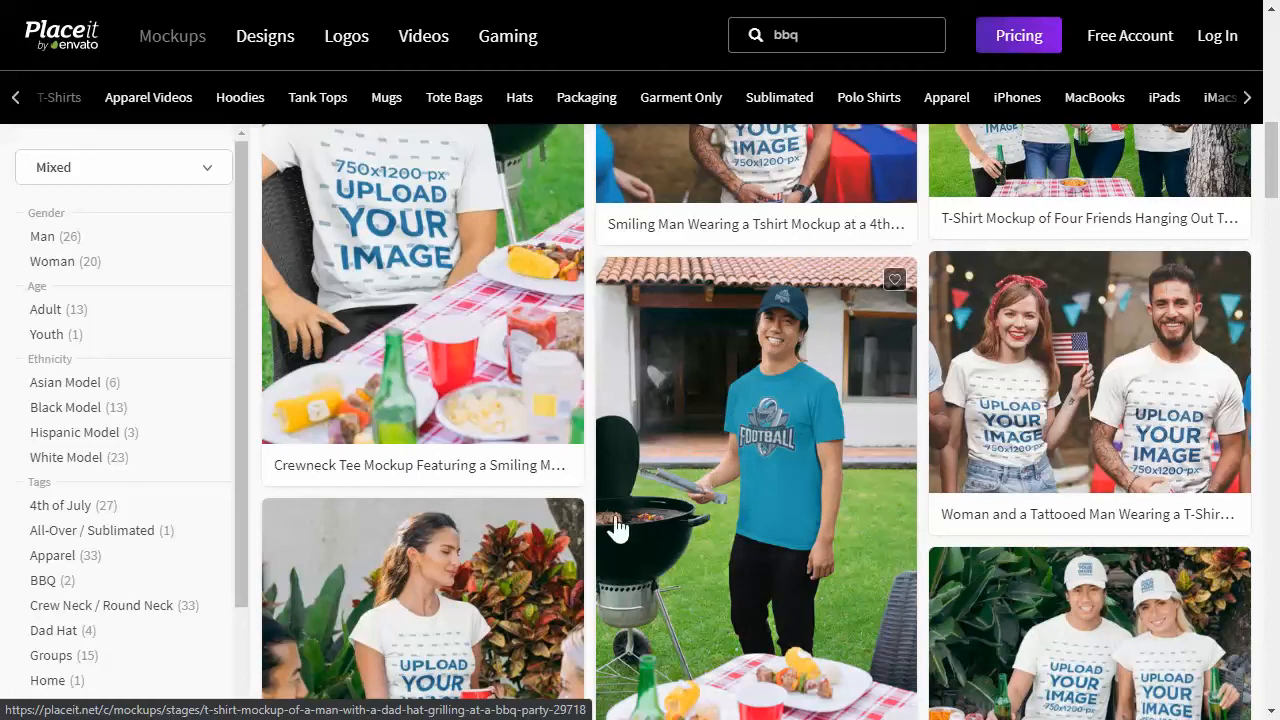
pyautogui.click(745, 487)
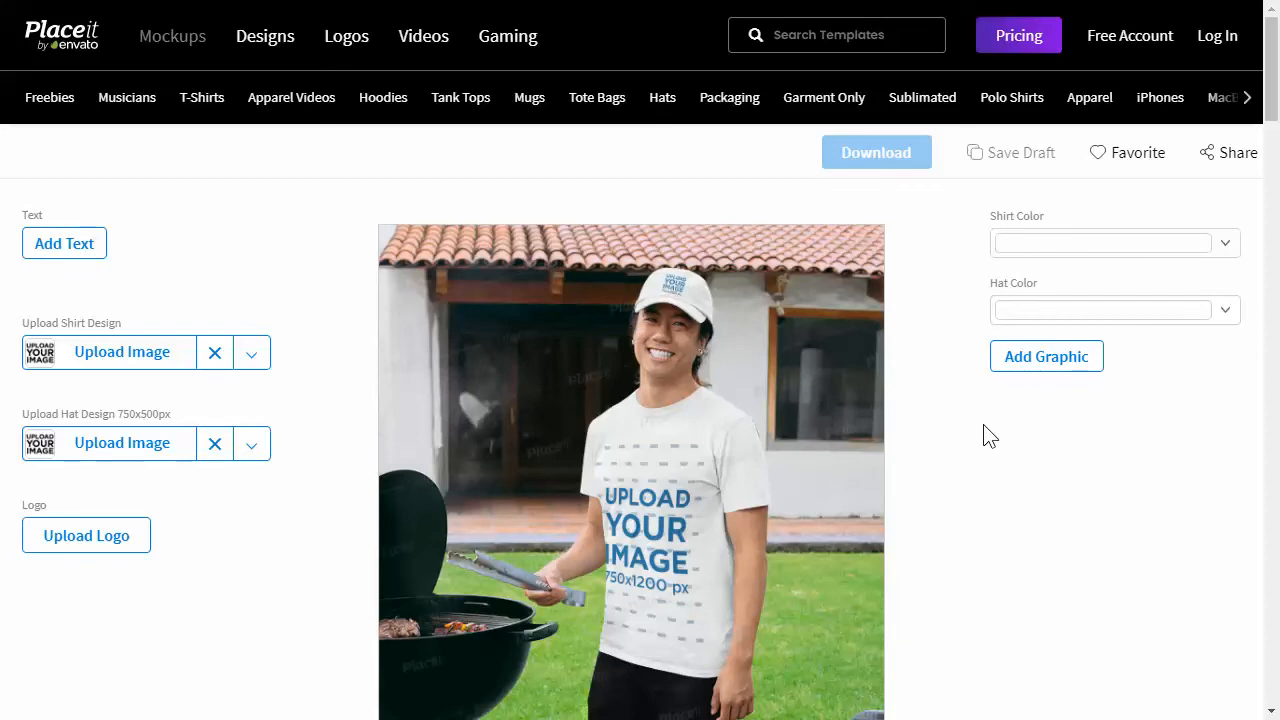
# Step: Color the shirt near-black and place the Pull-My-PorkThen-You-Can-Rub-My-Butt design on it, accepting the default crop
pyautogui.click(1228, 246)
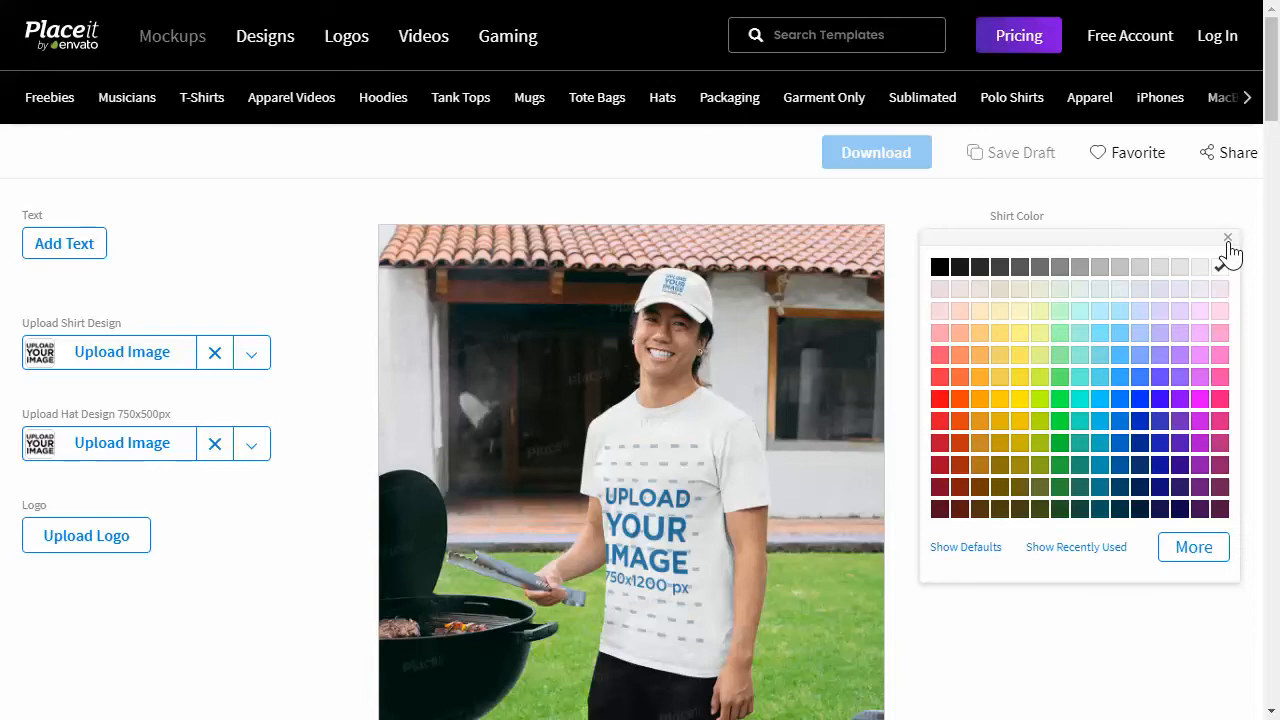
pyautogui.click(960, 270)
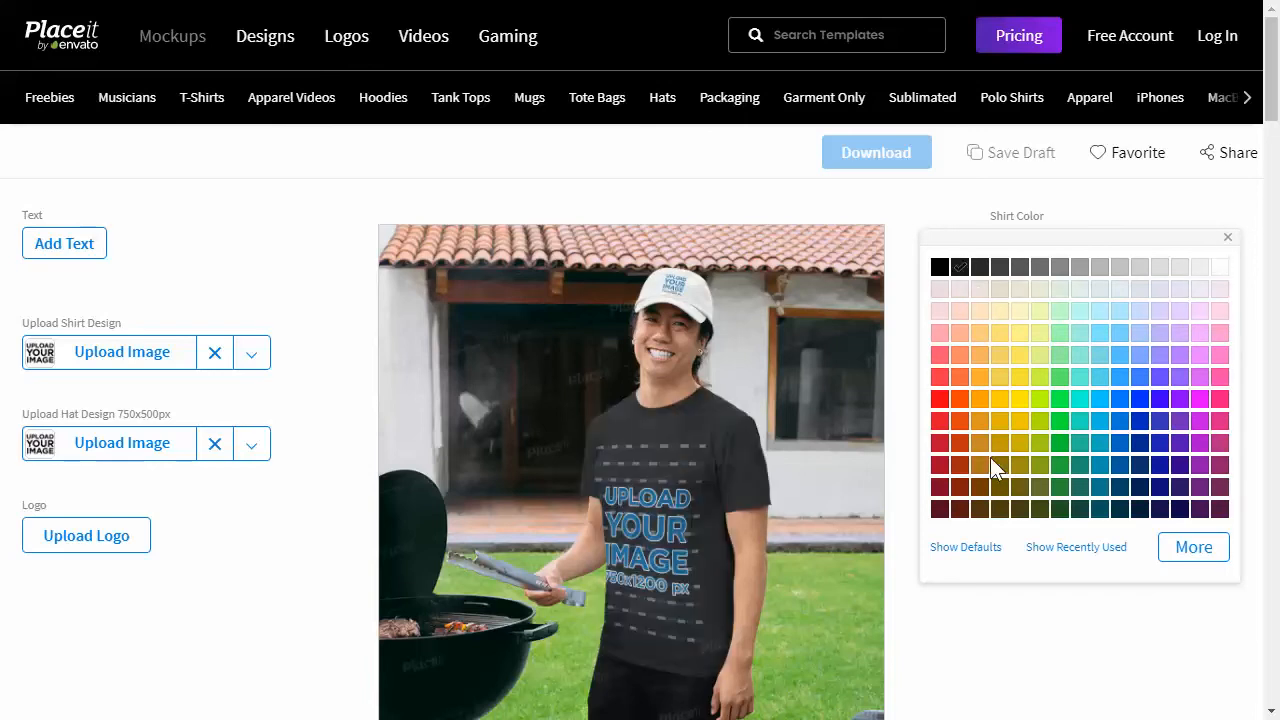
pyautogui.click(148, 365)
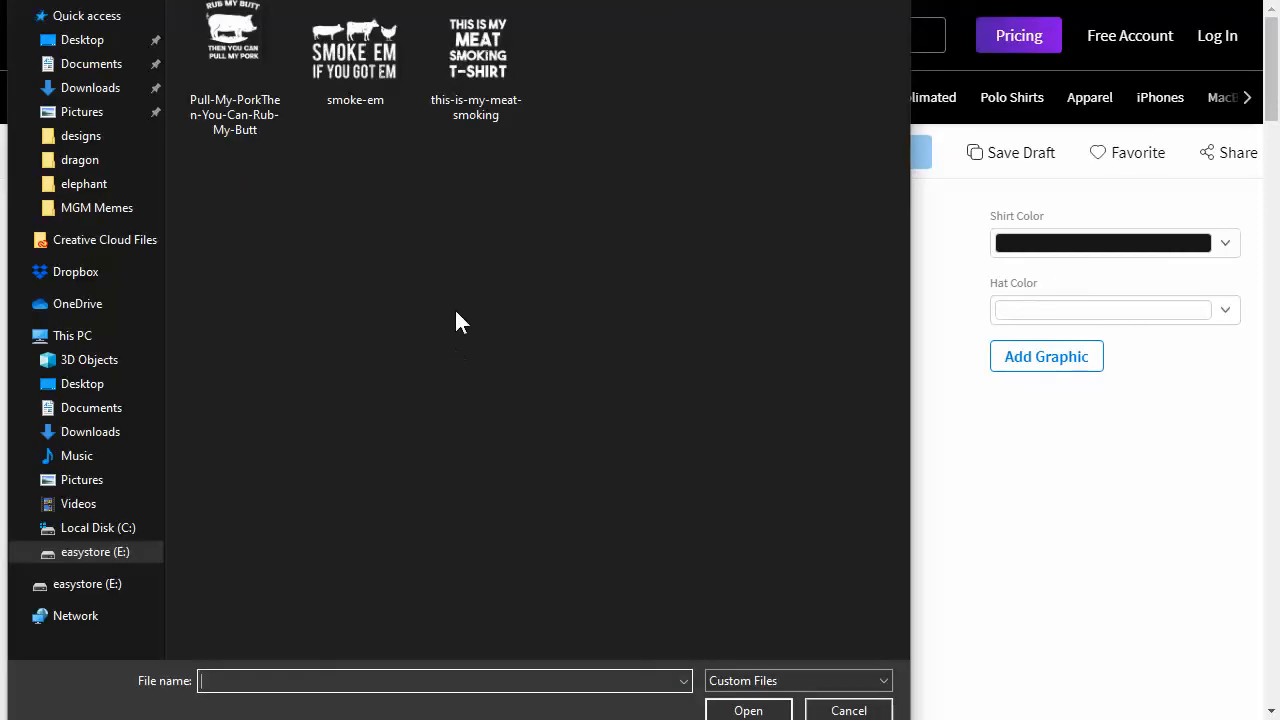
pyautogui.doubleClick(245, 95)
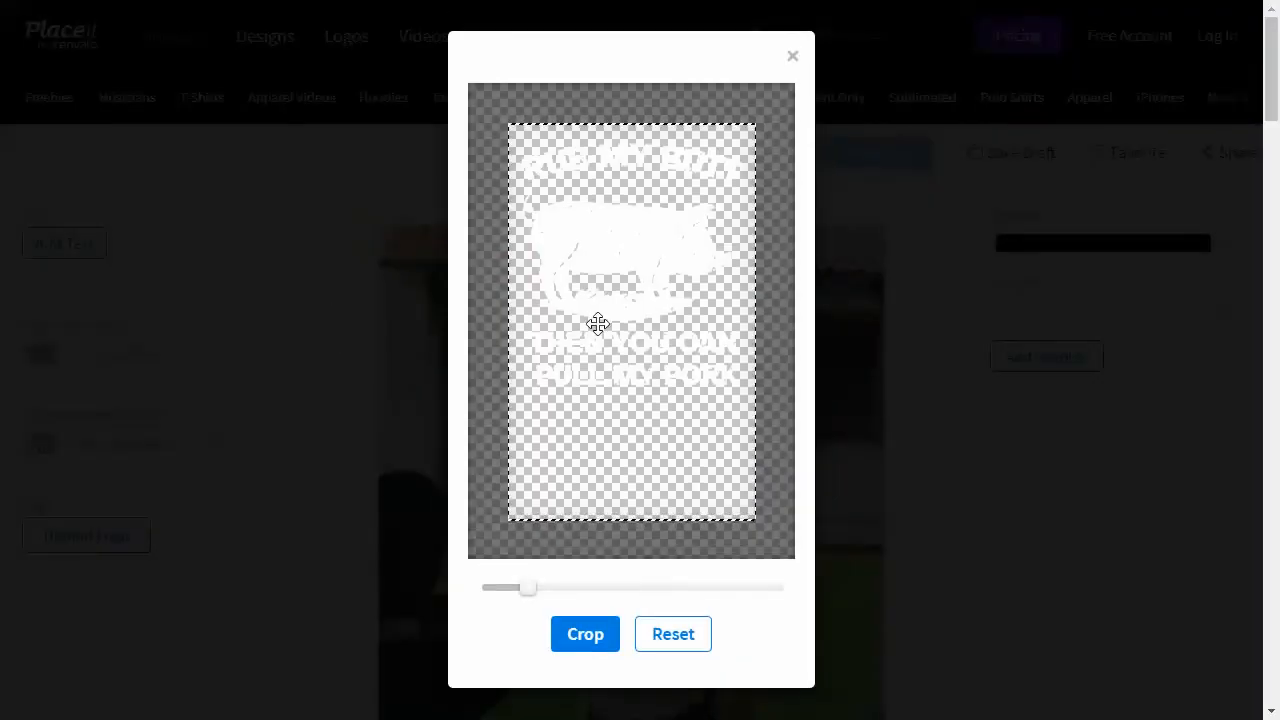
pyautogui.click(588, 636)
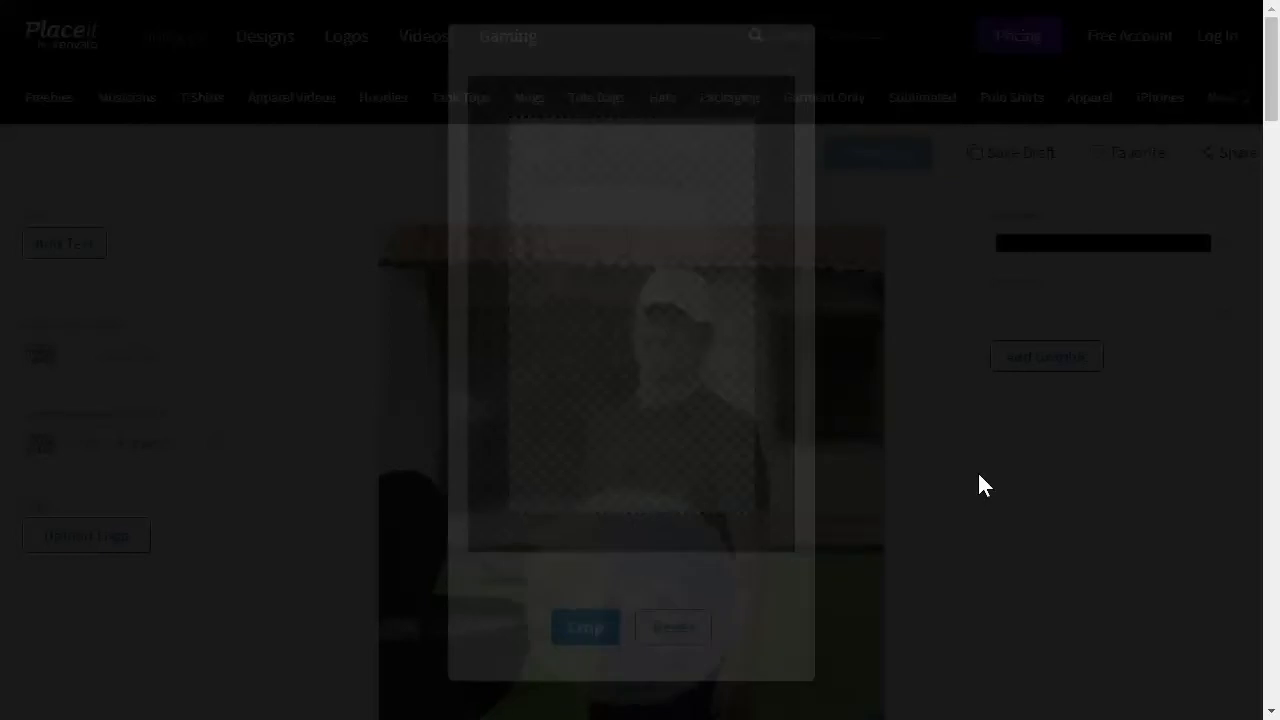
pyautogui.scroll(-1, 977, 485)
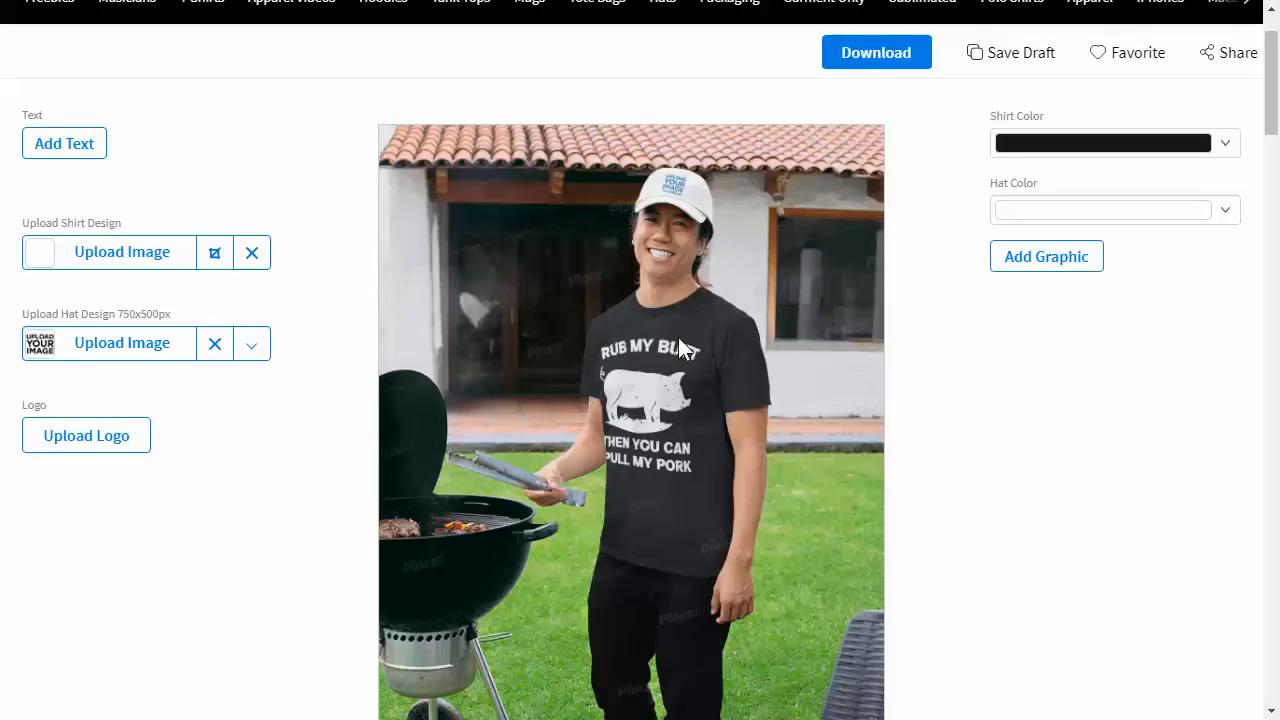
pyautogui.scroll(1, 978, 427)
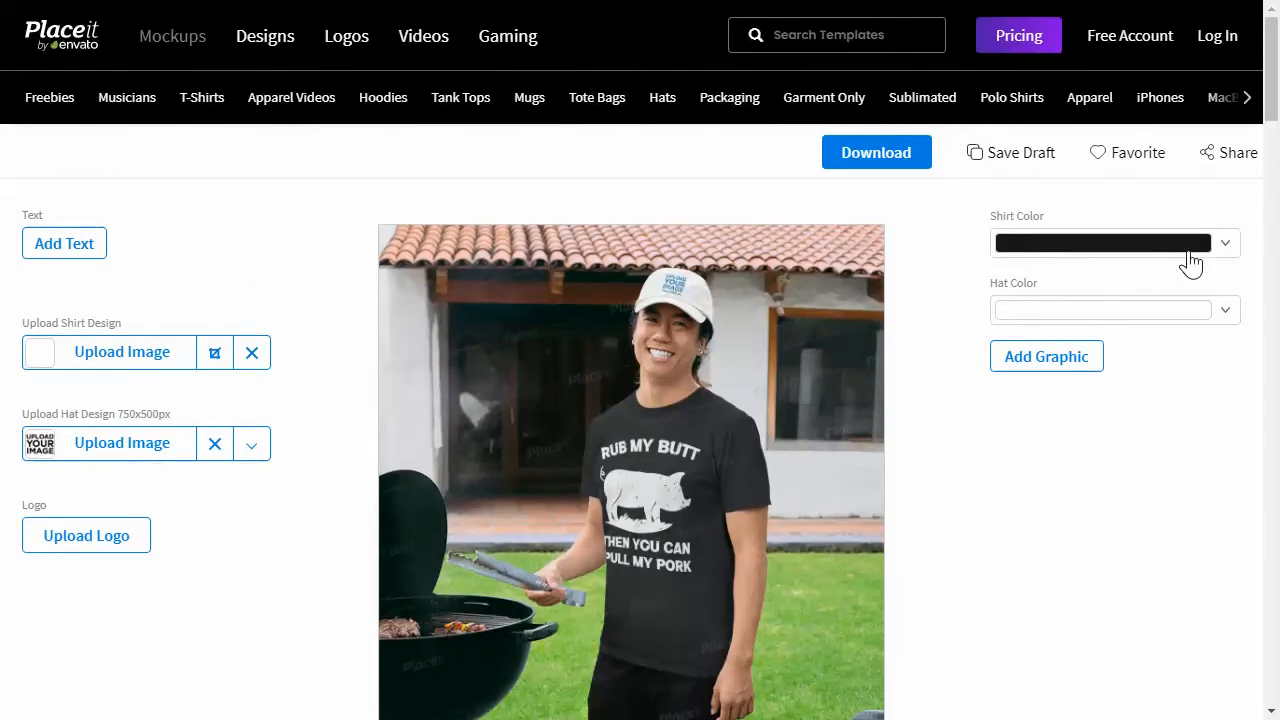
# Step: Remove the placeholder design from the hat and set the hat color to black
pyautogui.click(1223, 314)
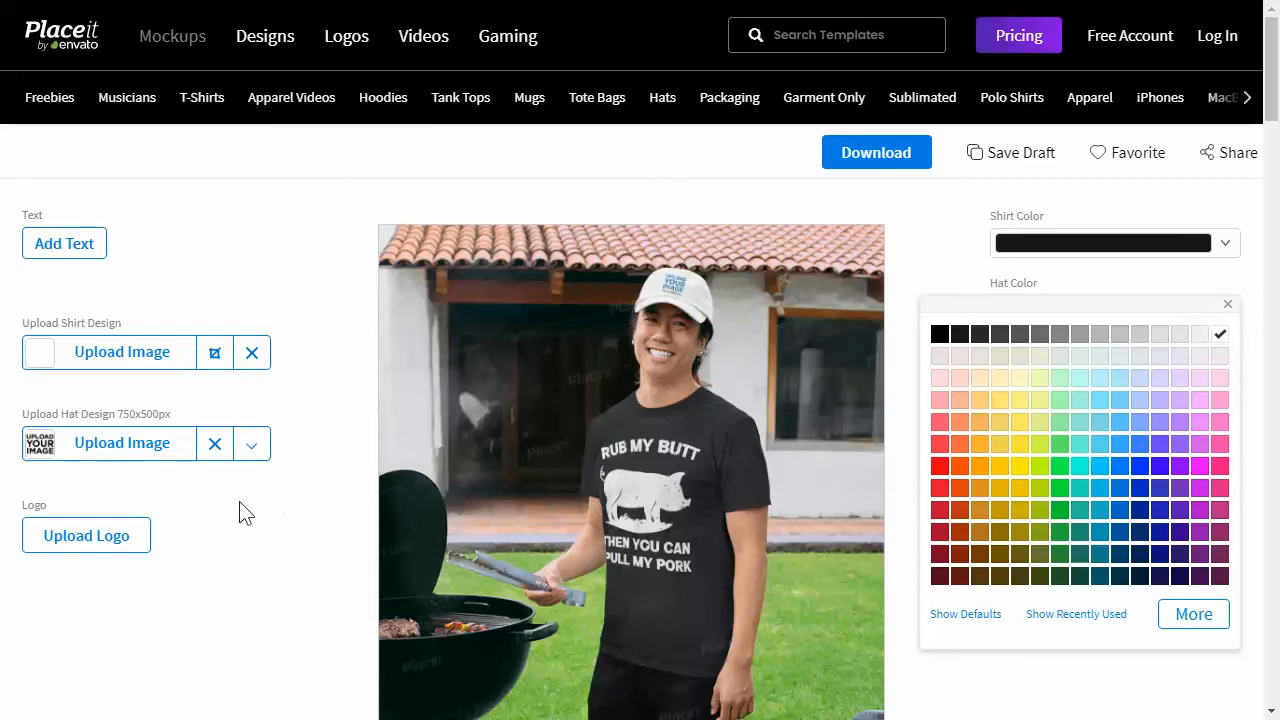
pyautogui.click(240, 532)
pyautogui.click(215, 445)
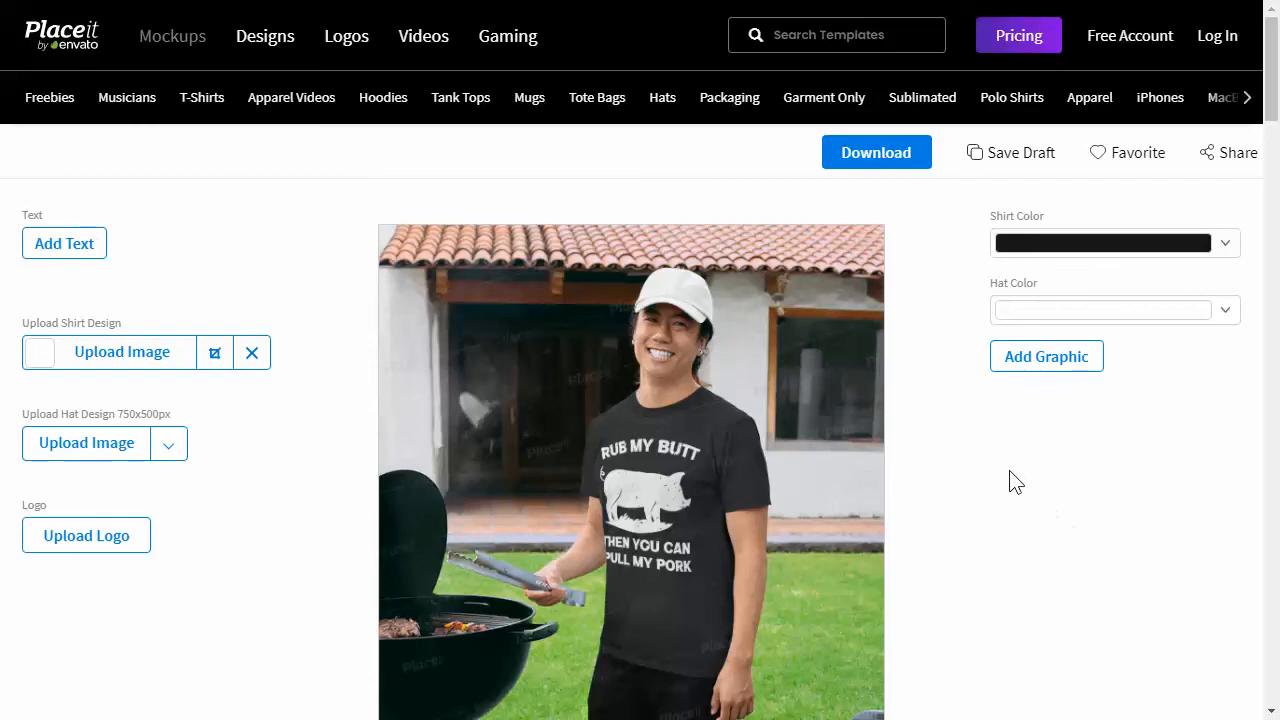
pyautogui.click(1225, 312)
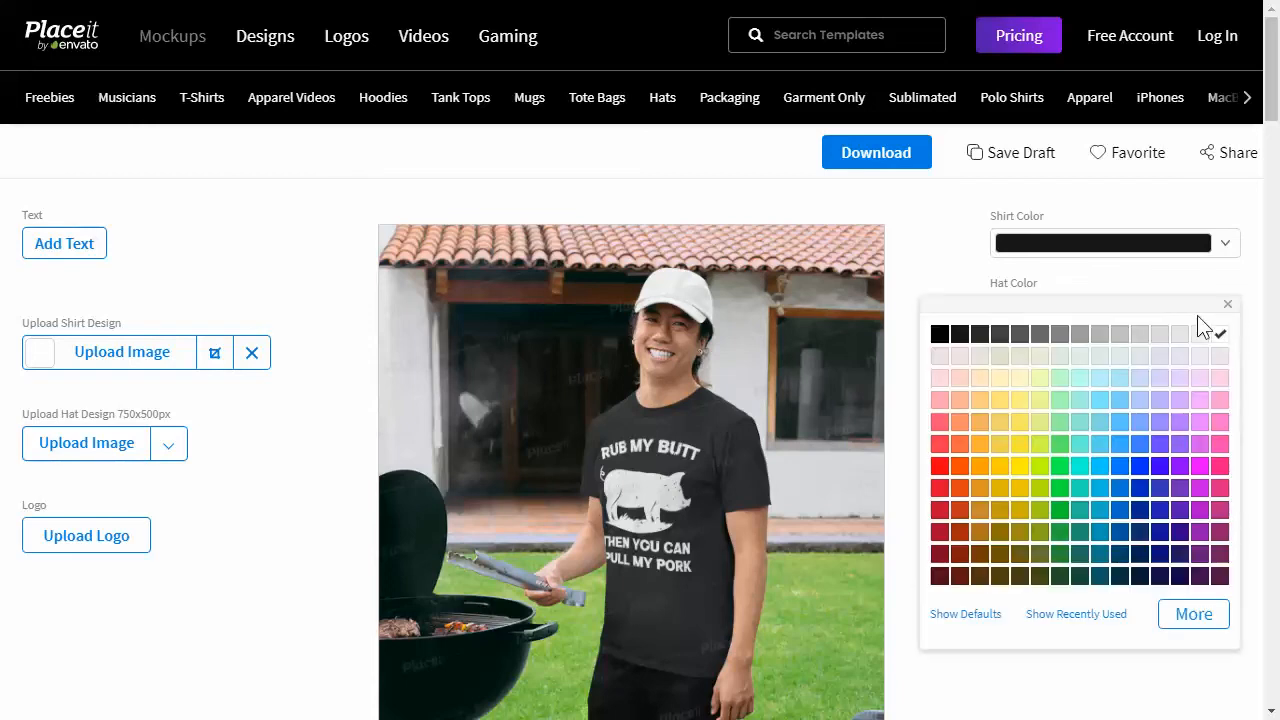
pyautogui.click(943, 340)
pyautogui.click(1018, 684)
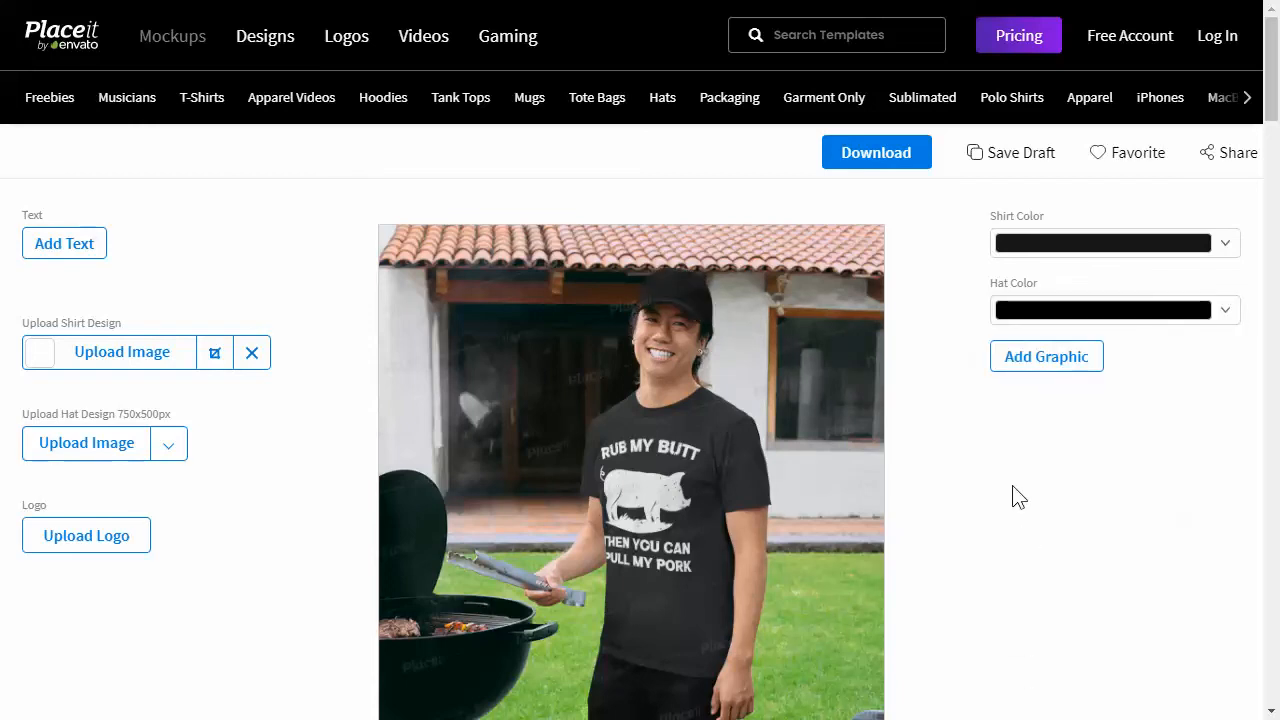
# Step: Change the shirt color to pure black to match the hat
pyautogui.scroll(-1, 997, 476)
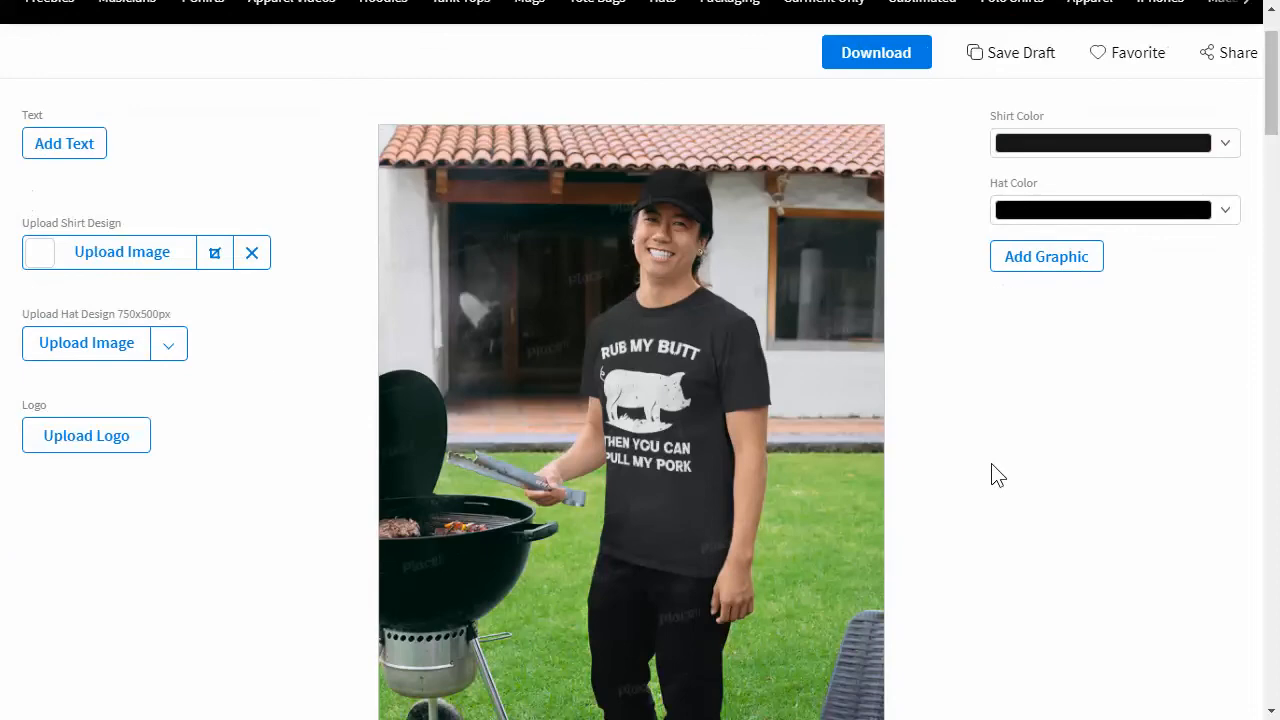
pyautogui.click(1220, 147)
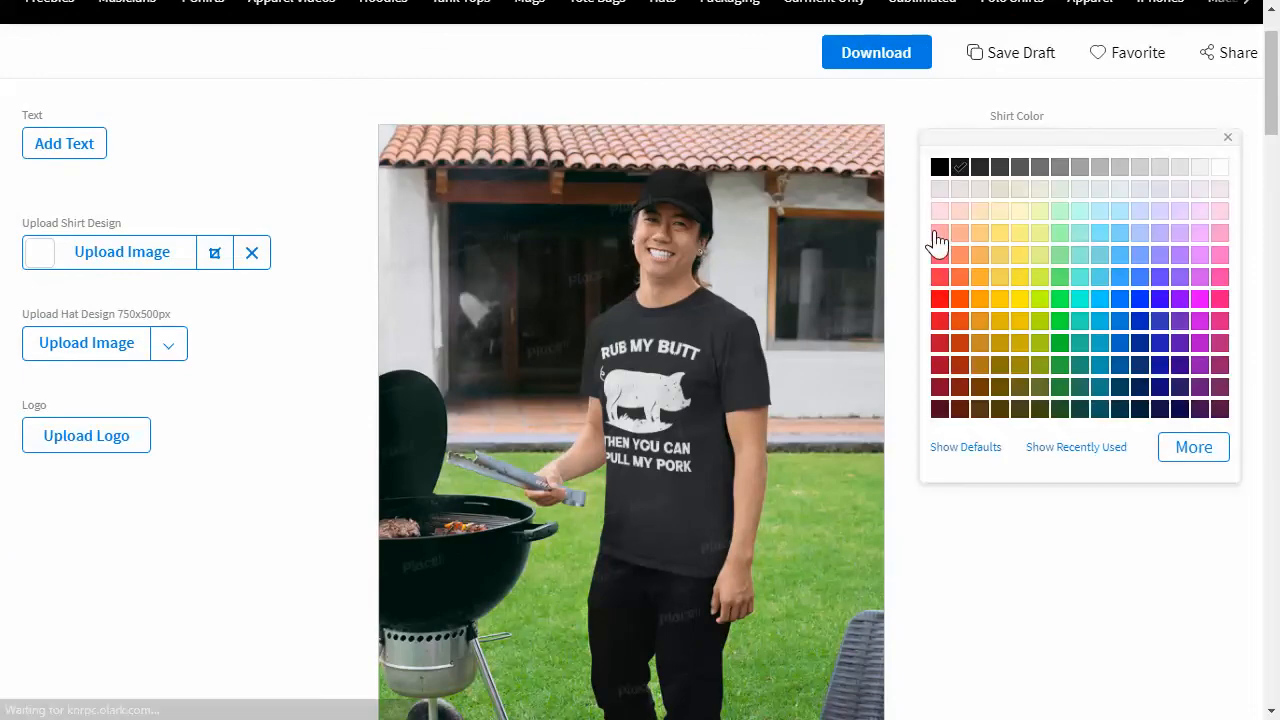
pyautogui.click(977, 580)
# Step: Try the custom hex color #F9F9F9 on the shirt and return the shirt to black
pyautogui.click(1221, 151)
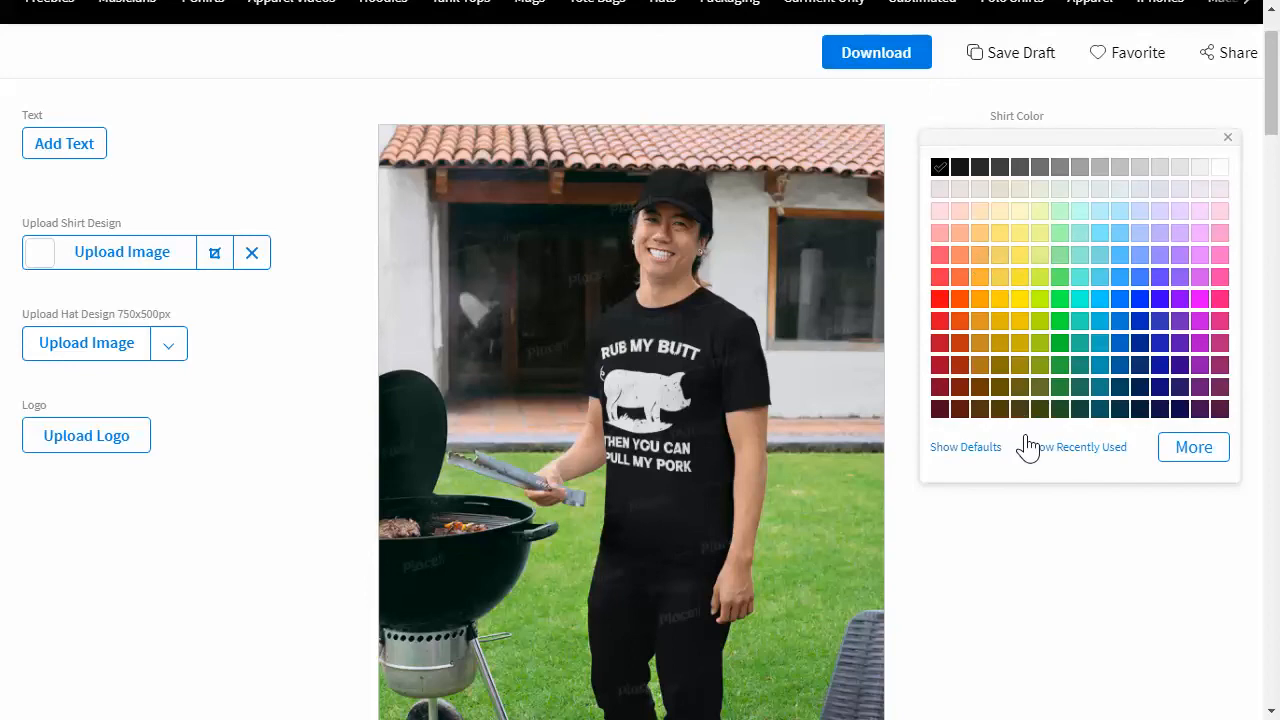
pyautogui.click(1190, 452)
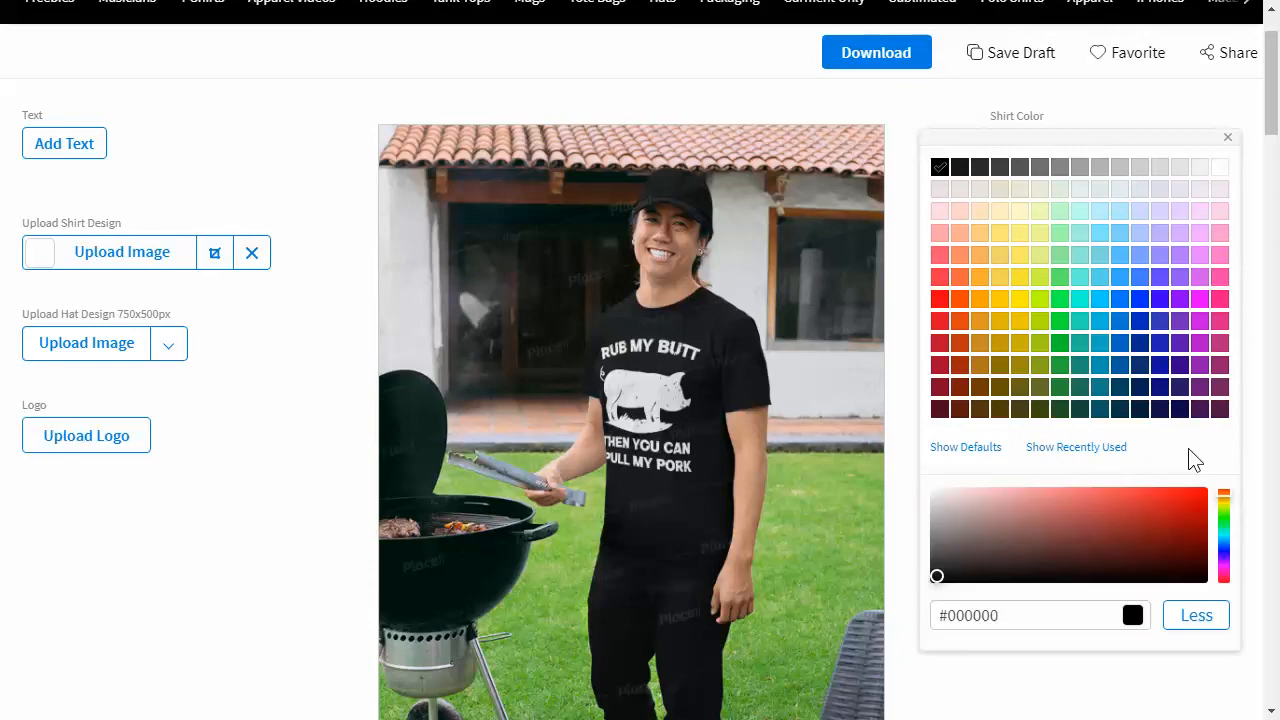
pyautogui.doubleClick(1005, 615)
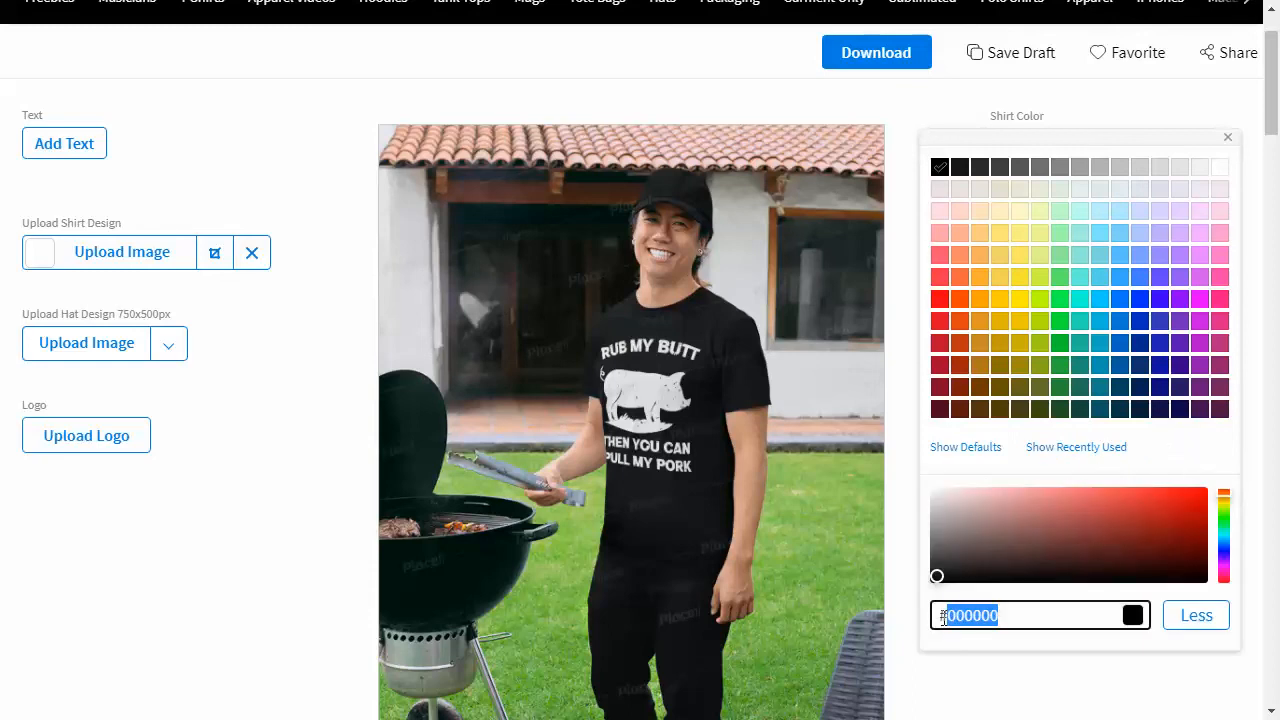
pyautogui.write('F9F9F9')
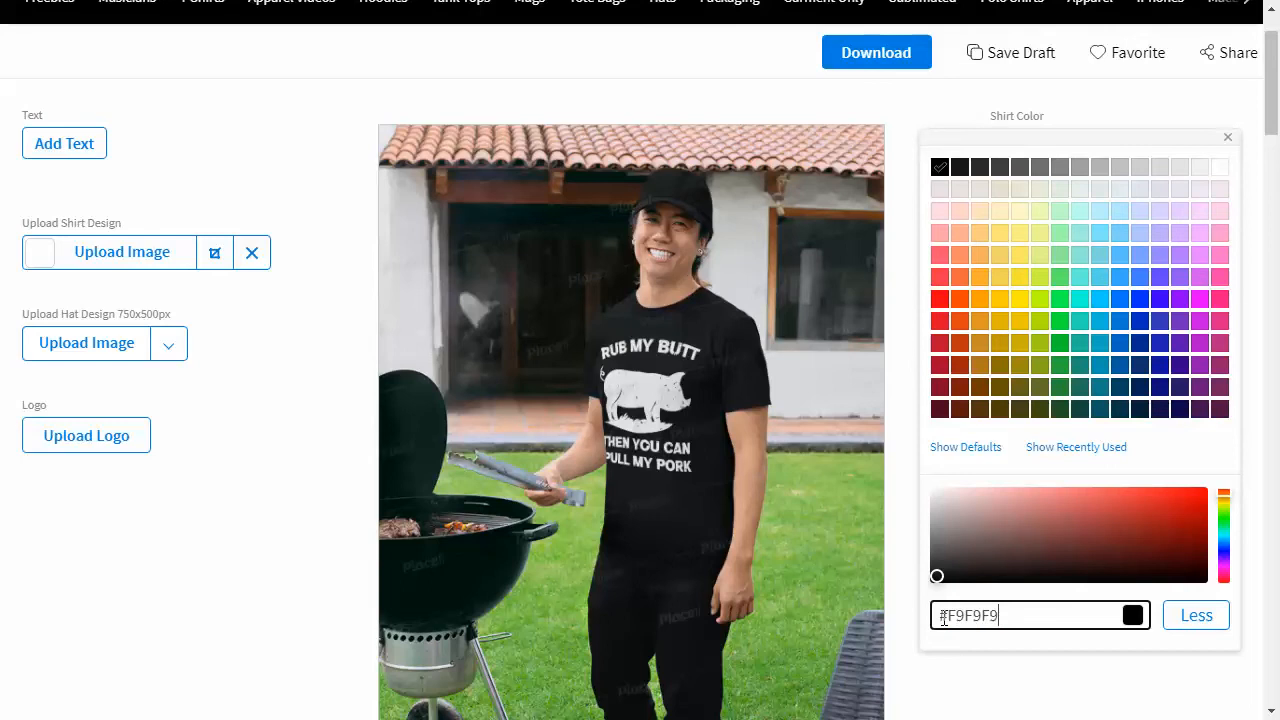
pyautogui.press('Return')
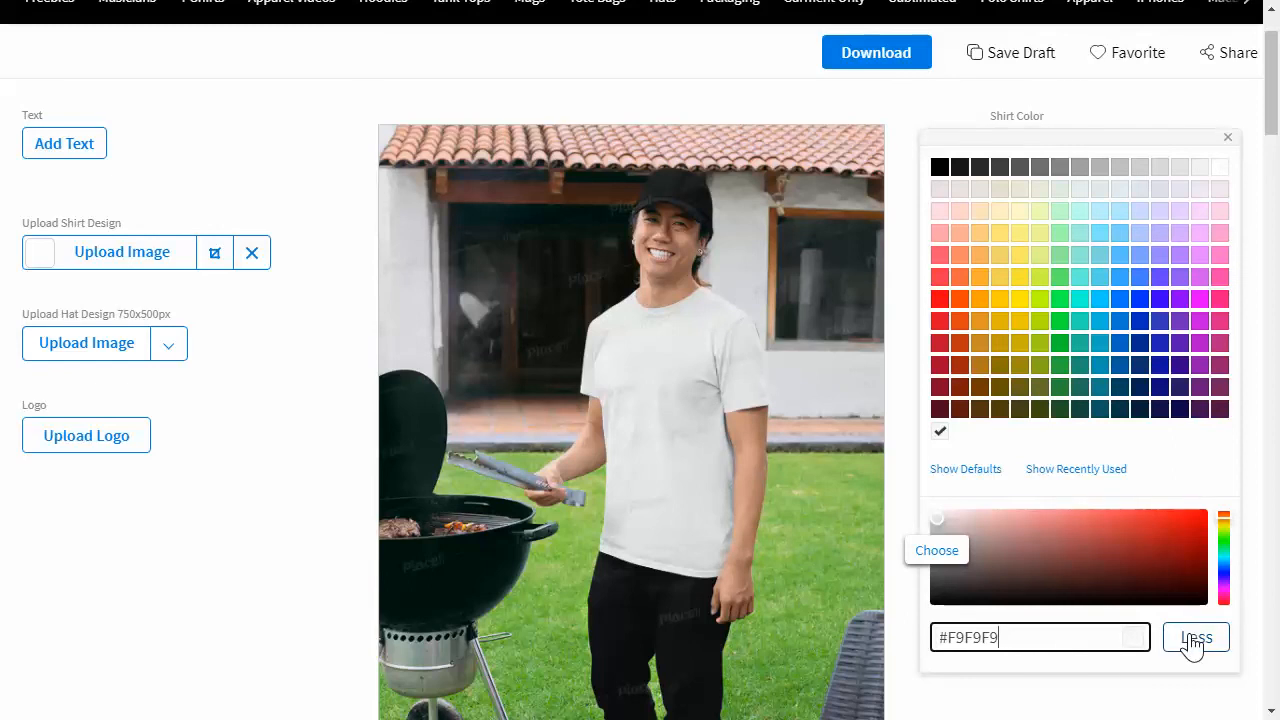
pyautogui.moveTo(1005, 637); pyautogui.dragTo(920, 634)
pyautogui.press('BackSpace')
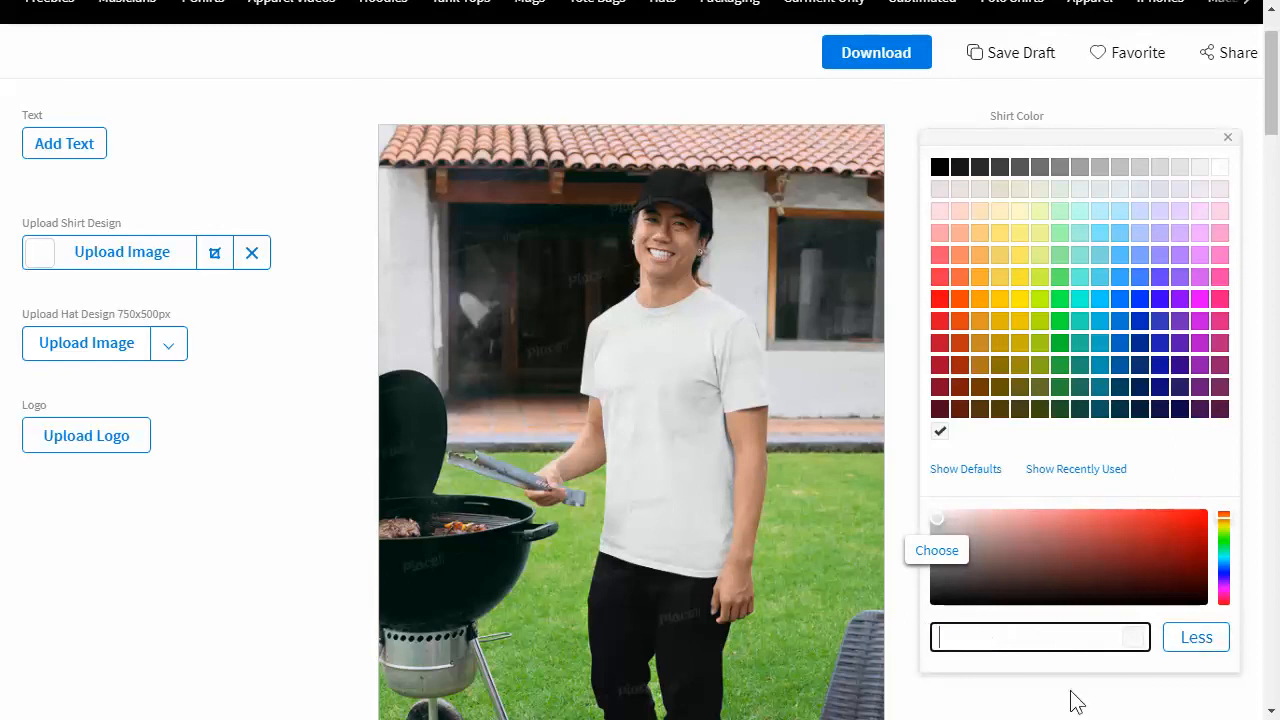
pyautogui.click(1194, 637)
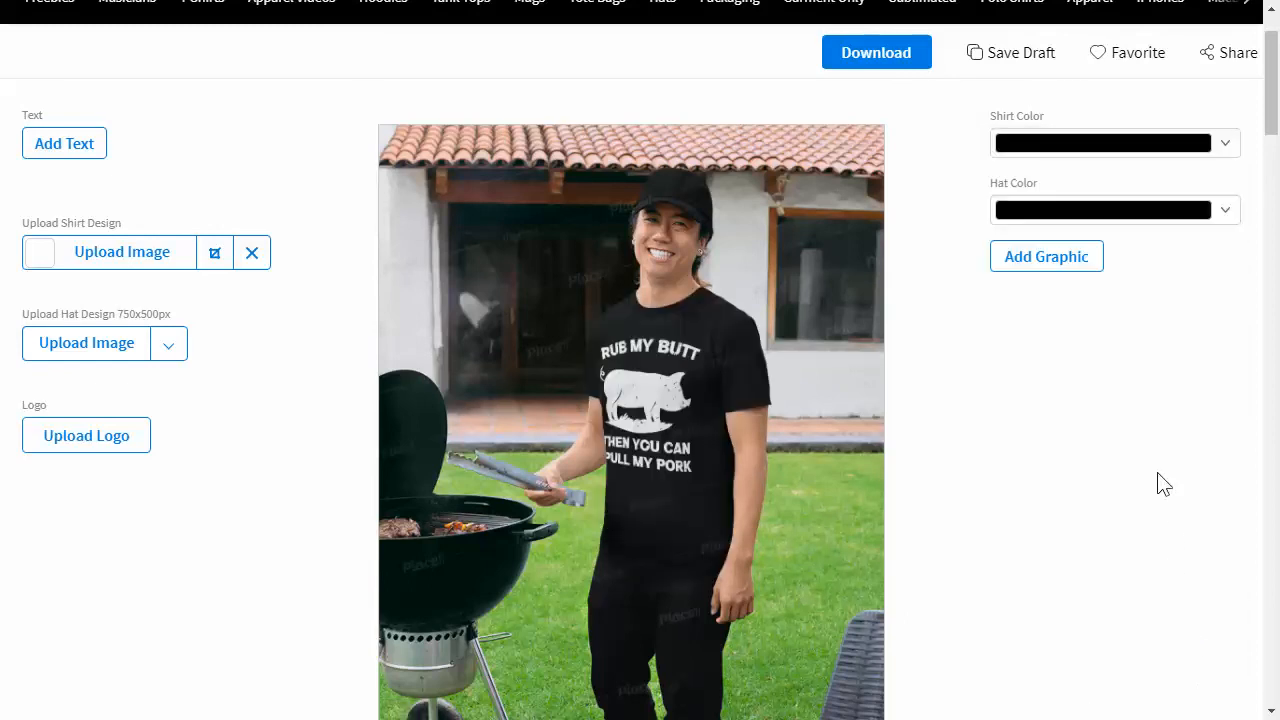
# Step: Scale the shirt design down slightly, move it up to the top edge of the print area, and apply the crop
pyautogui.scroll(1, 1163, 484)
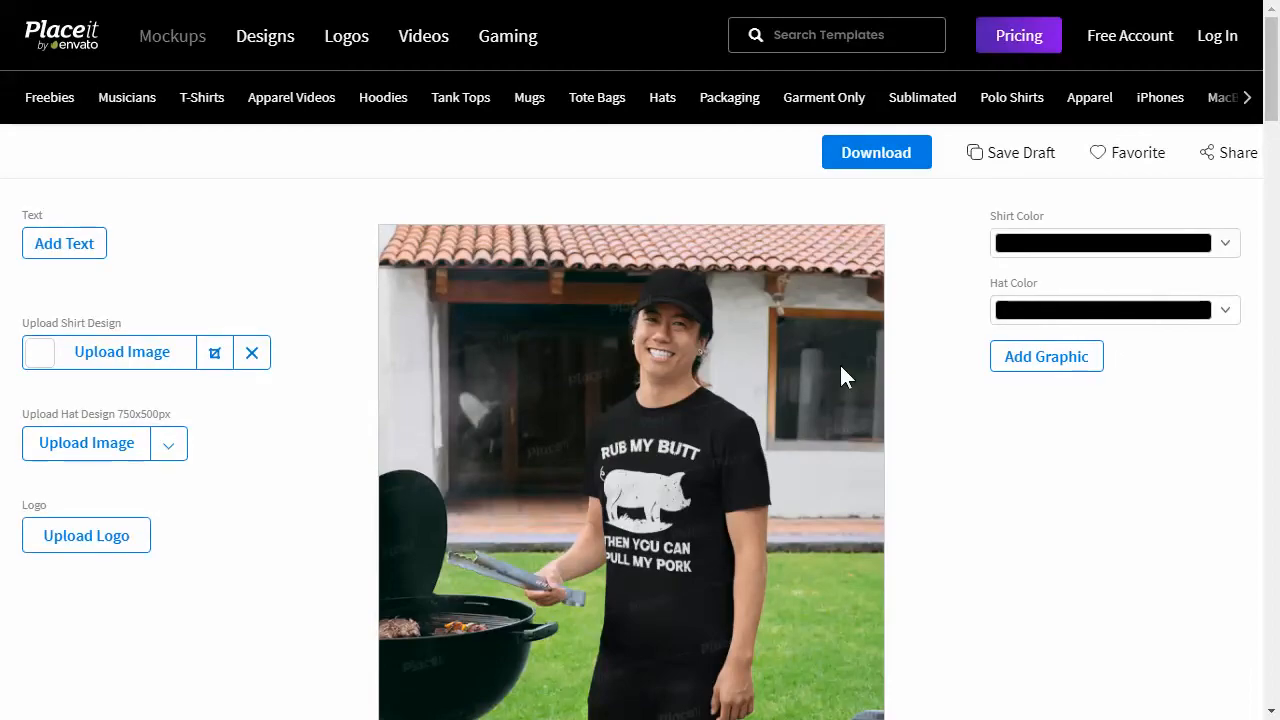
pyautogui.scroll(-1, 725, 416)
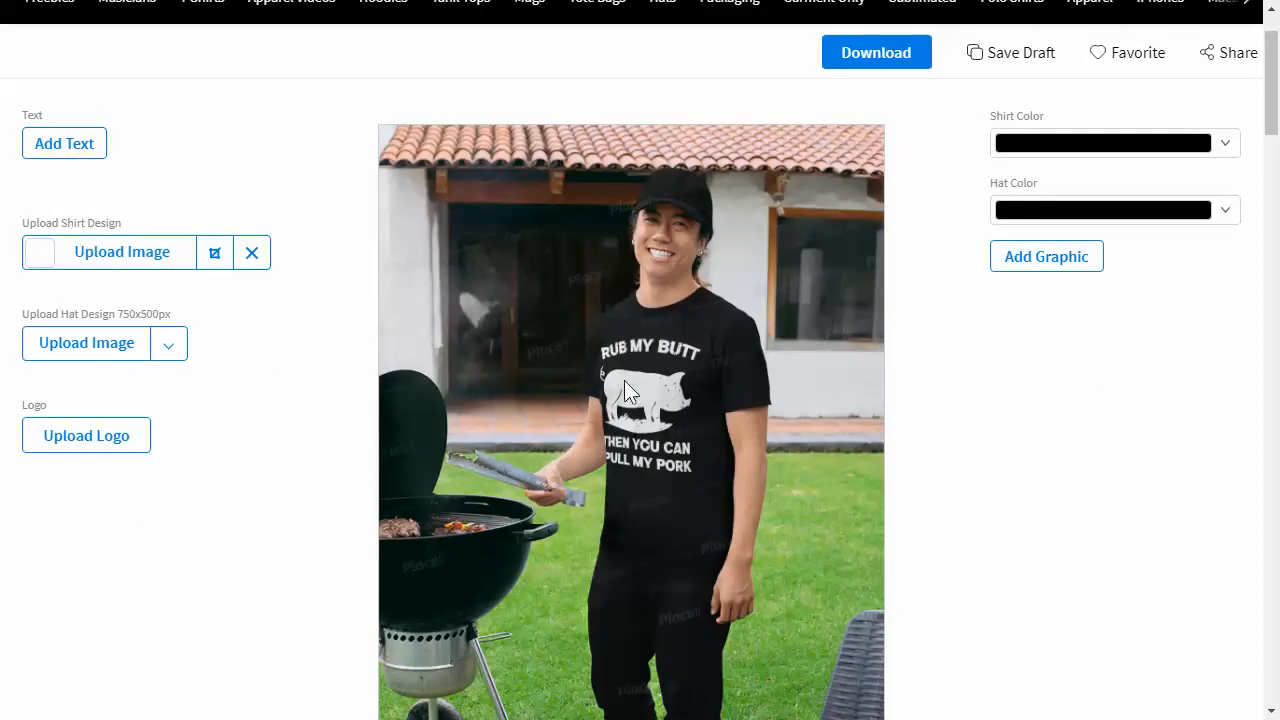
pyautogui.click(217, 256)
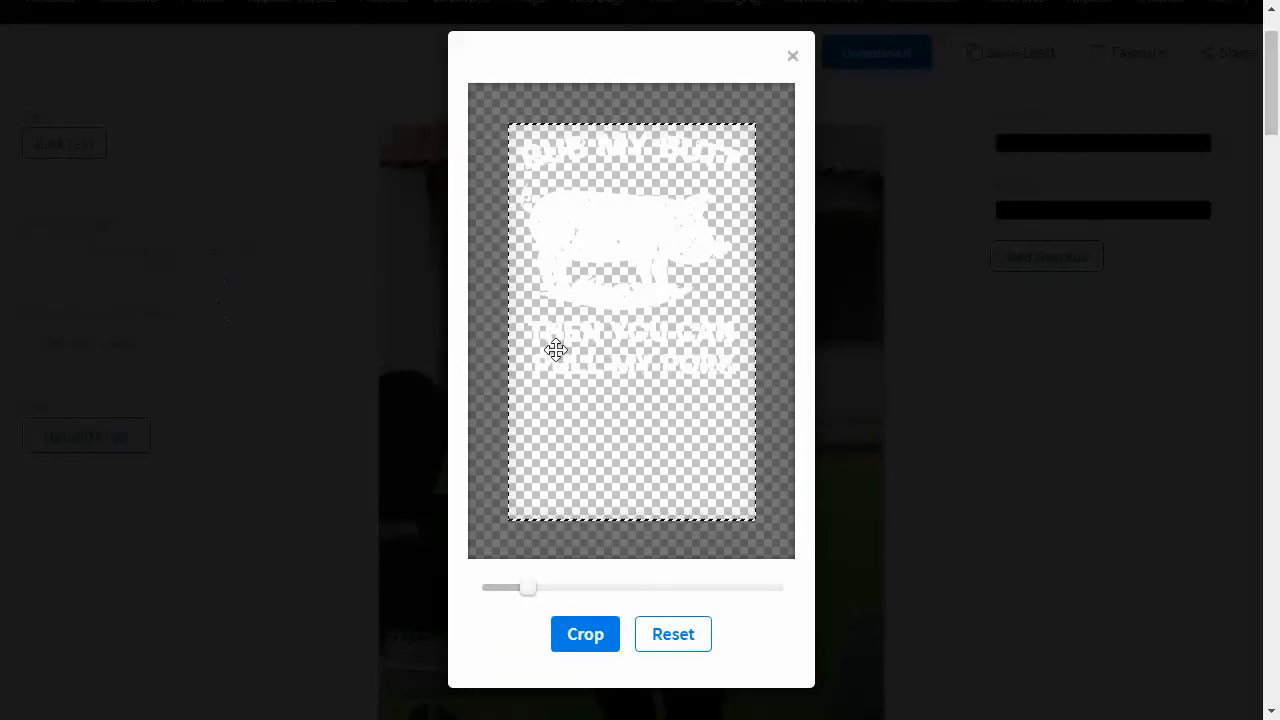
pyautogui.moveTo(527, 587); pyautogui.dragTo(517, 587)
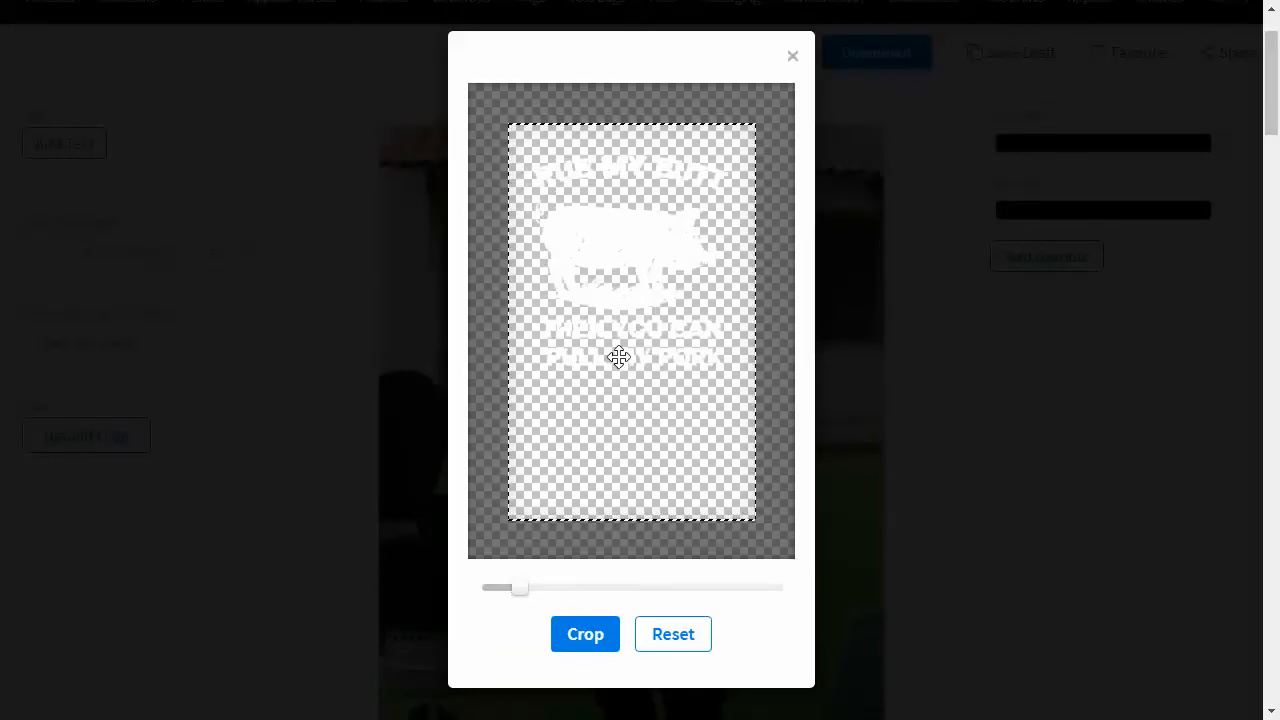
pyautogui.moveTo(617, 354); pyautogui.dragTo(619, 339)
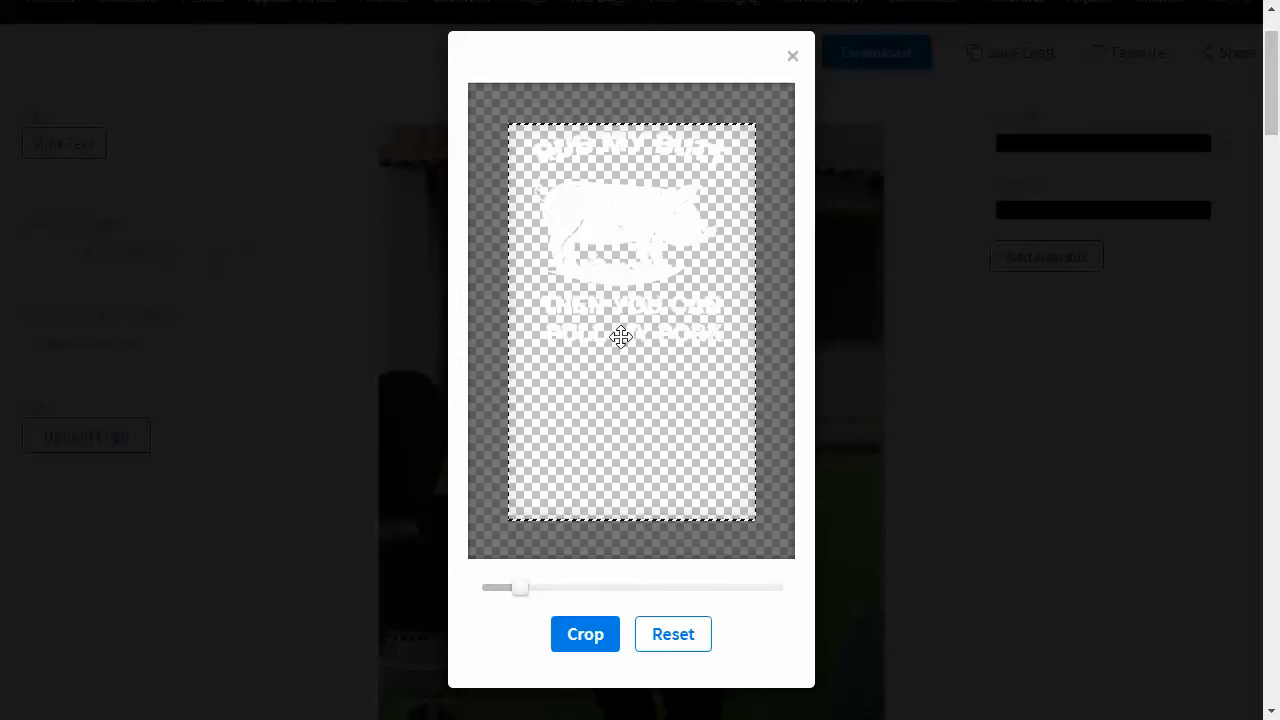
pyautogui.click(587, 636)
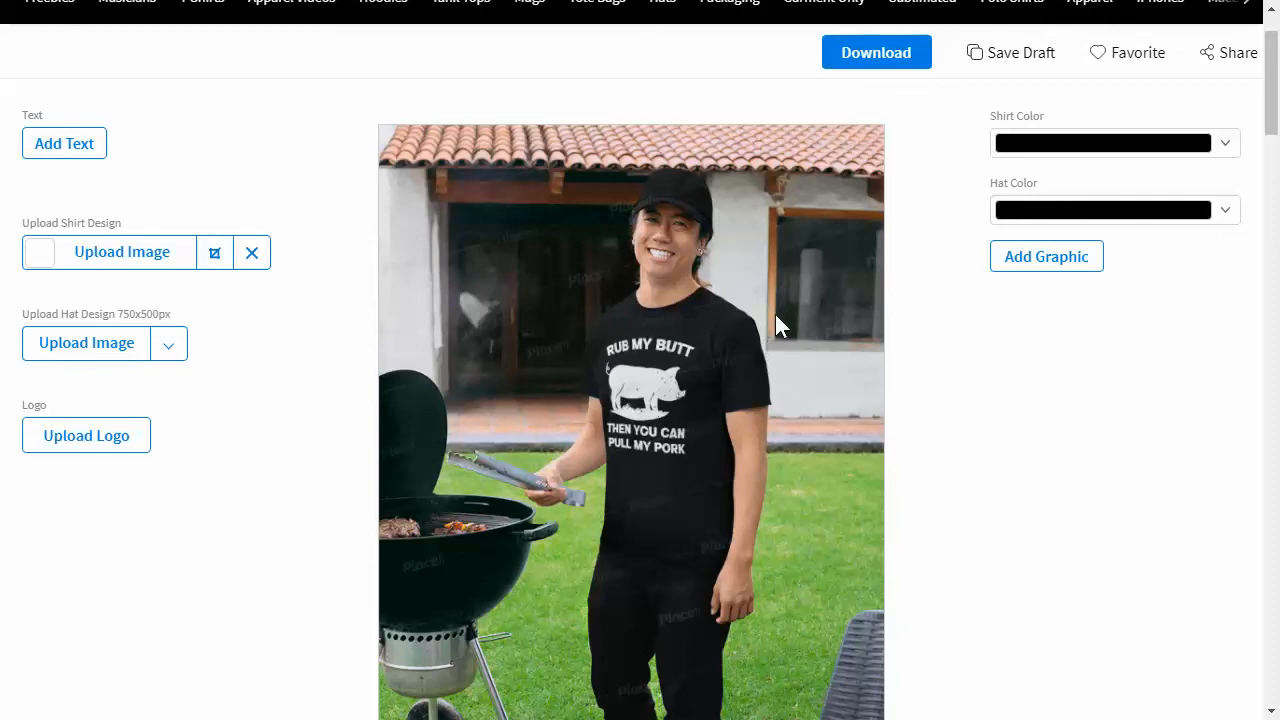
# Step: Open the mockup's download options to review the single purchase and unlimited subscription offers, and dismiss them
pyautogui.scroll(1, 940, 195)
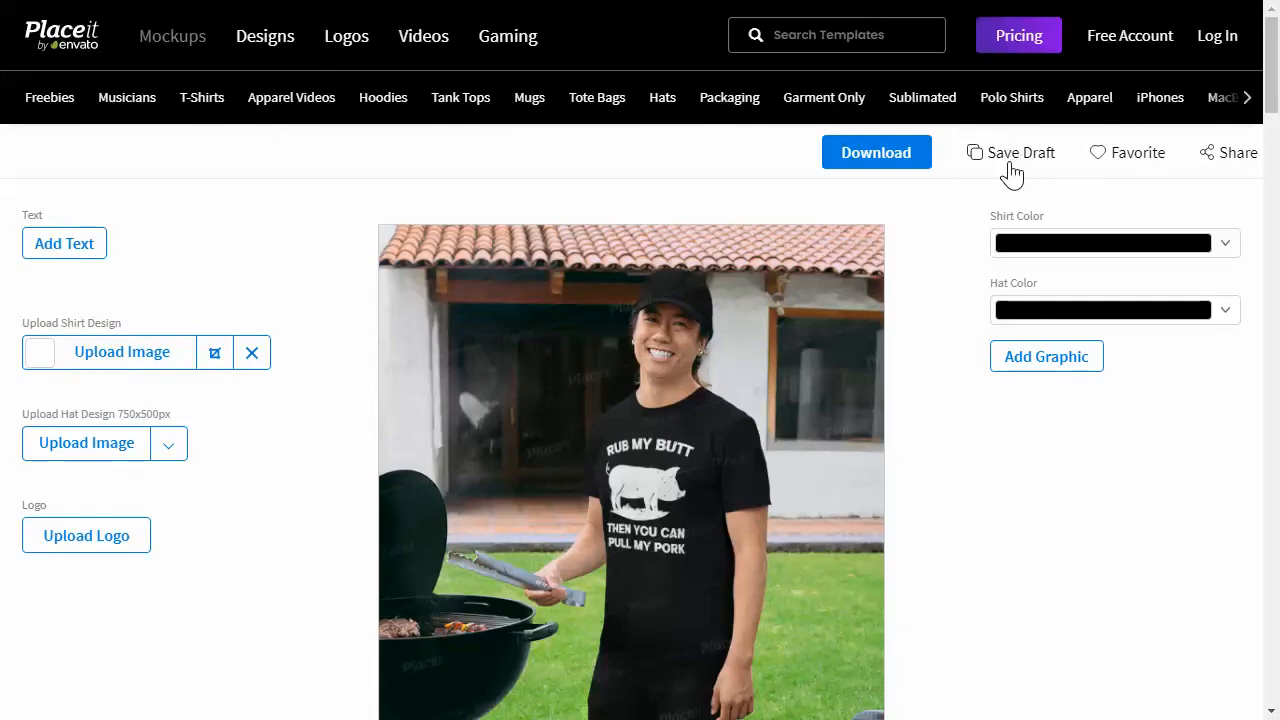
pyautogui.click(910, 162)
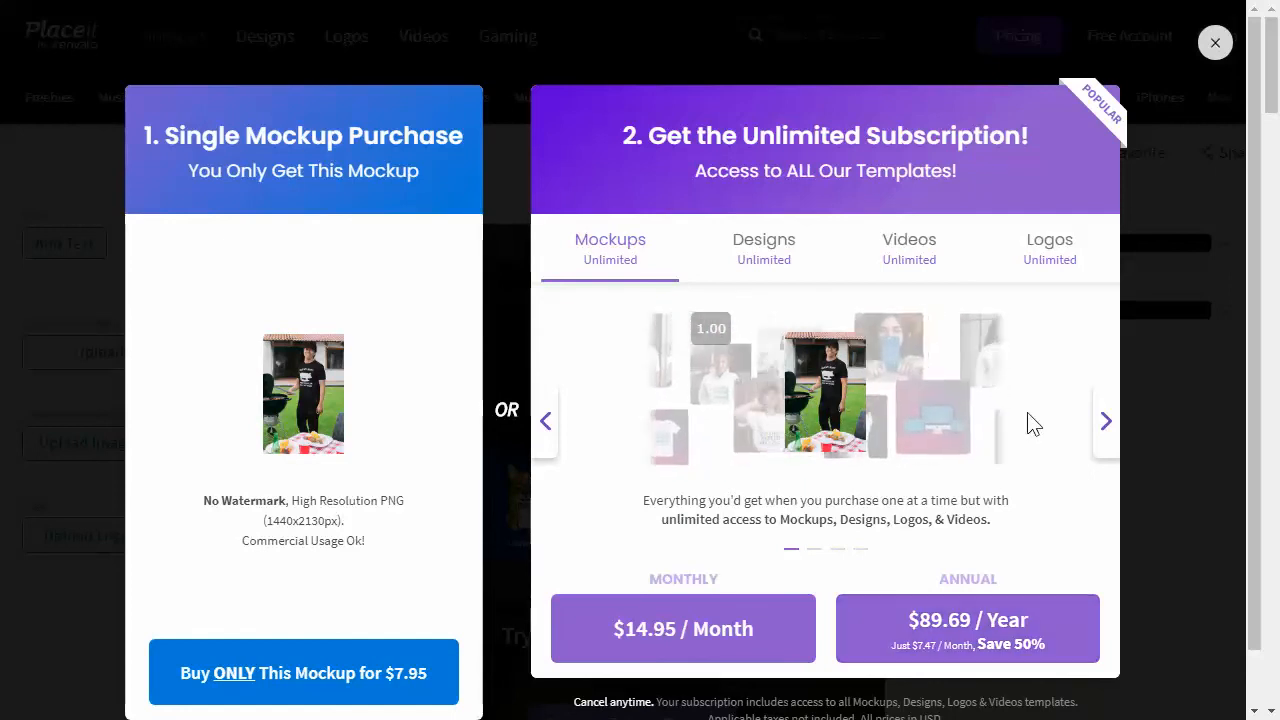
pyautogui.press('Escape')
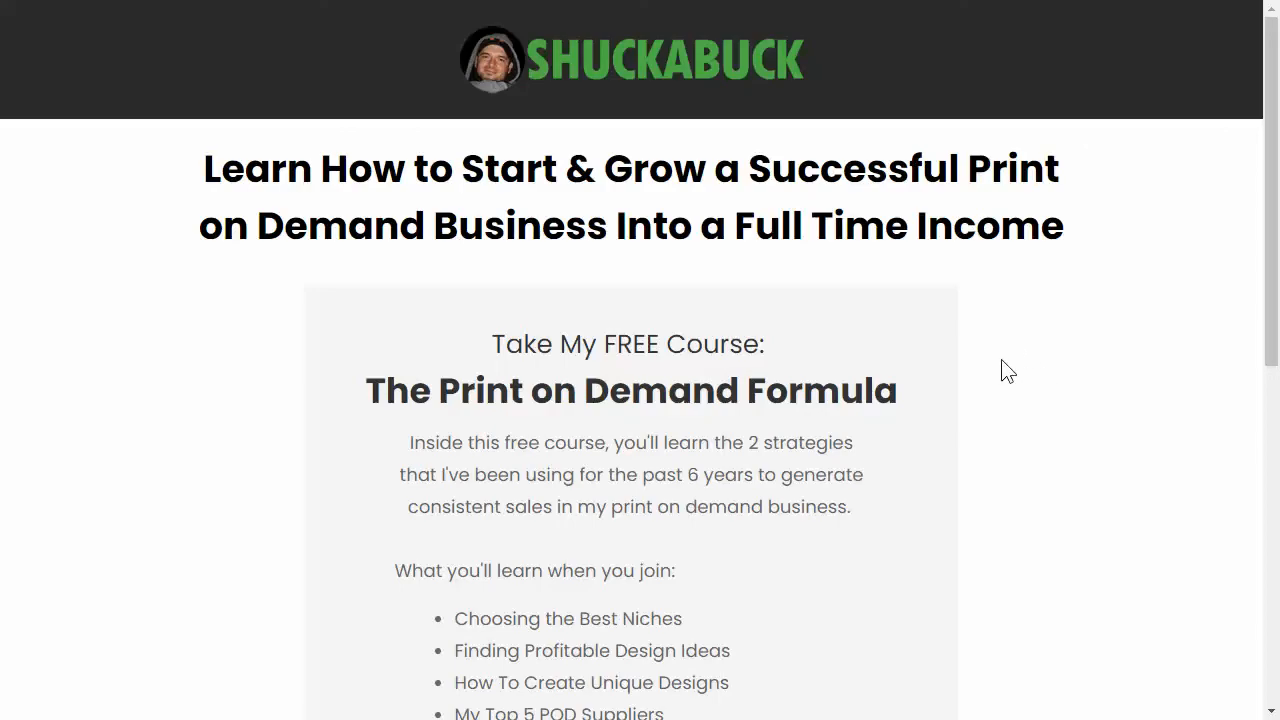
pyautogui.scroll(-3, 985, 375)
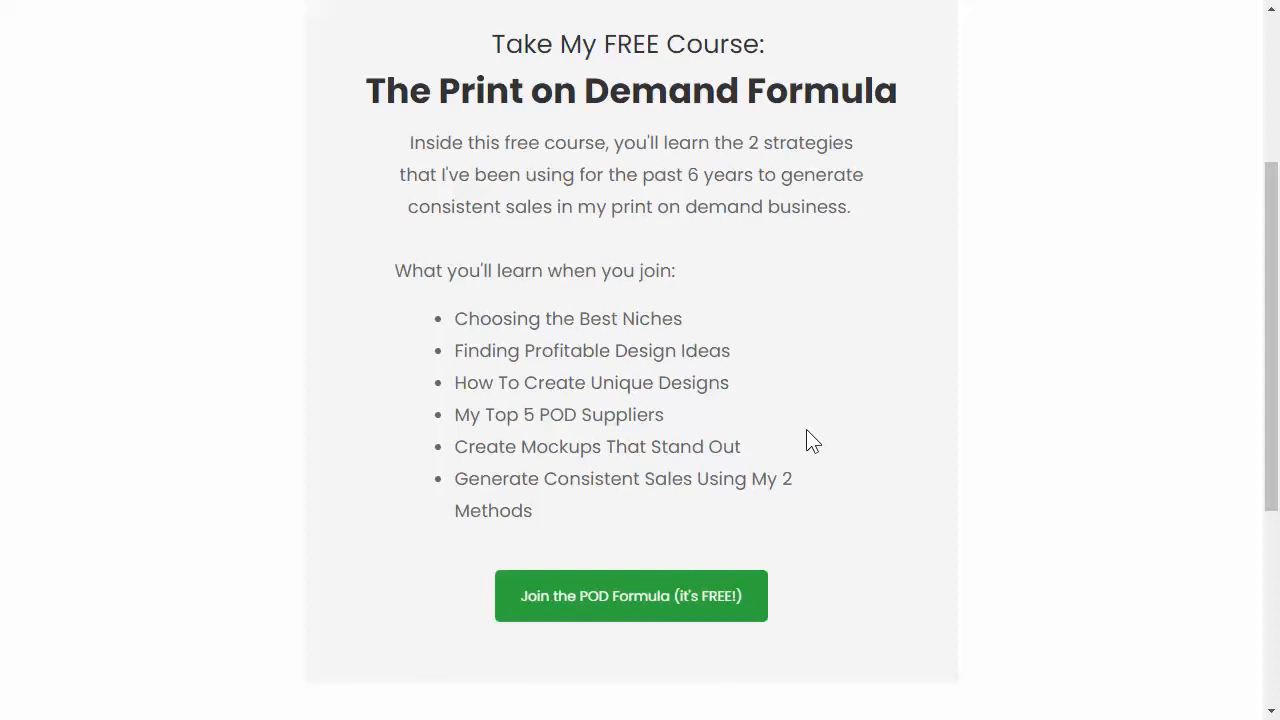
pyautogui.scroll(3, 806, 430)
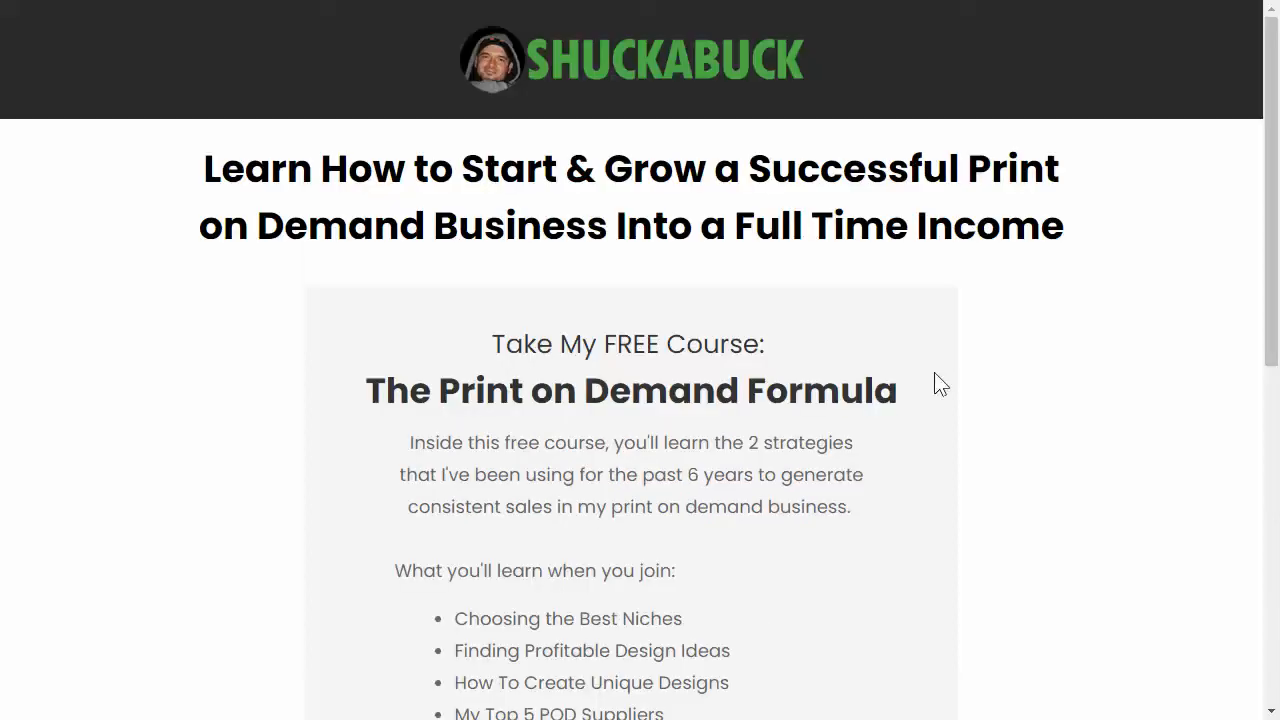